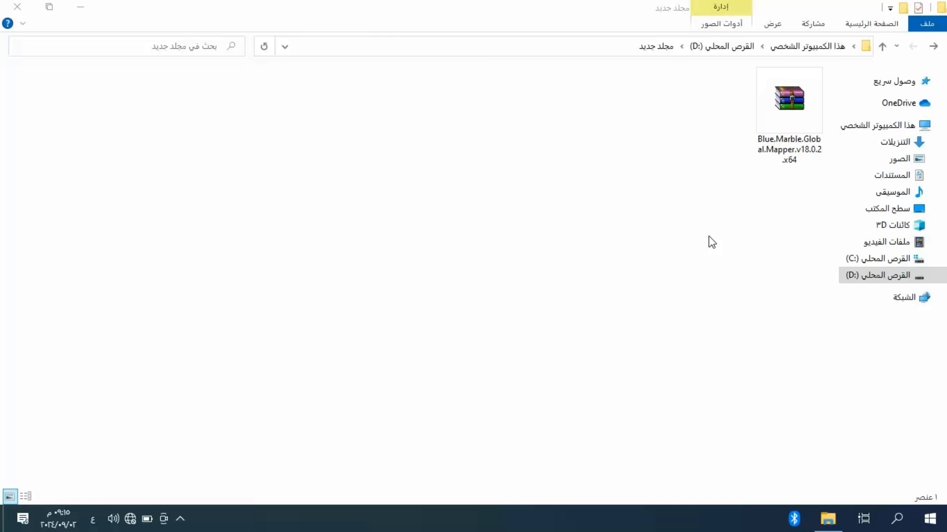
- Extract the Blue.Marble.Global.Mapper.v18.0.2.x64 archive to the suggested destination folder and close the archive window
click(784, 98)
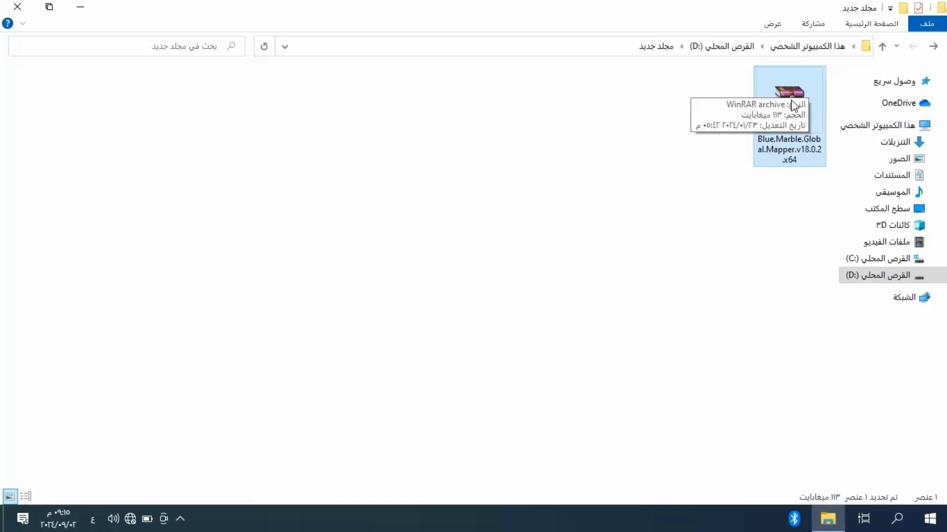
double_click(791, 101)
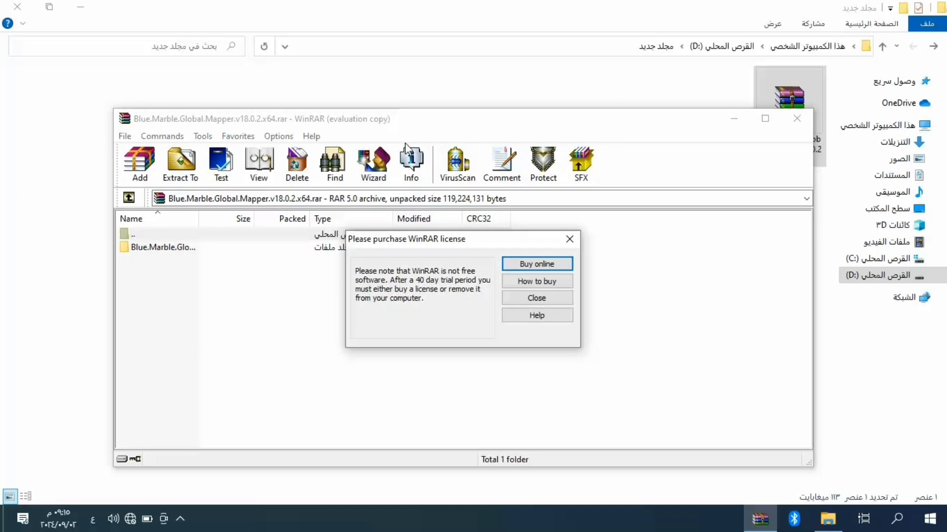
click(567, 244)
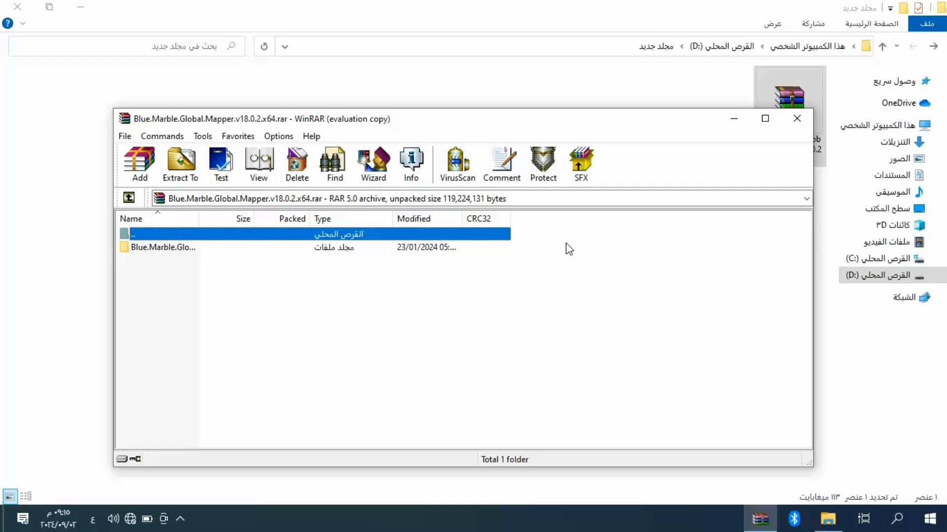
click(183, 173)
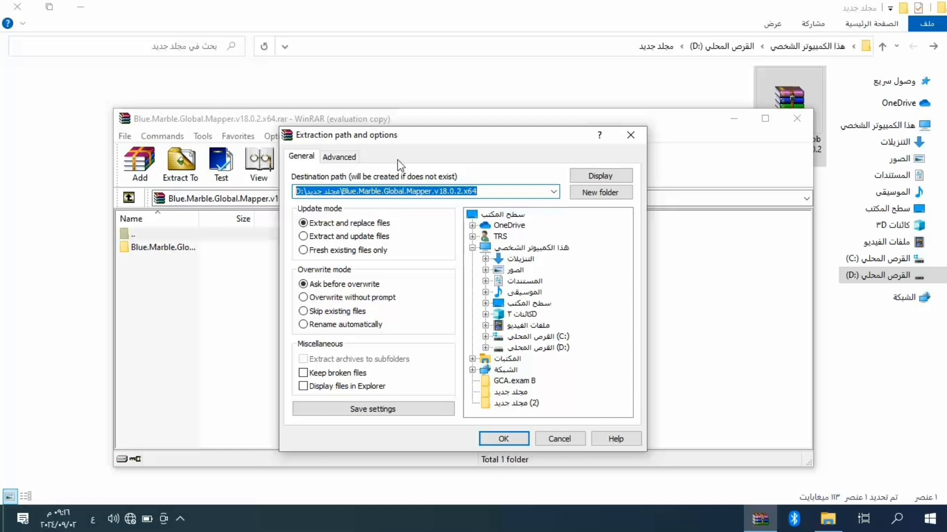
click(503, 444)
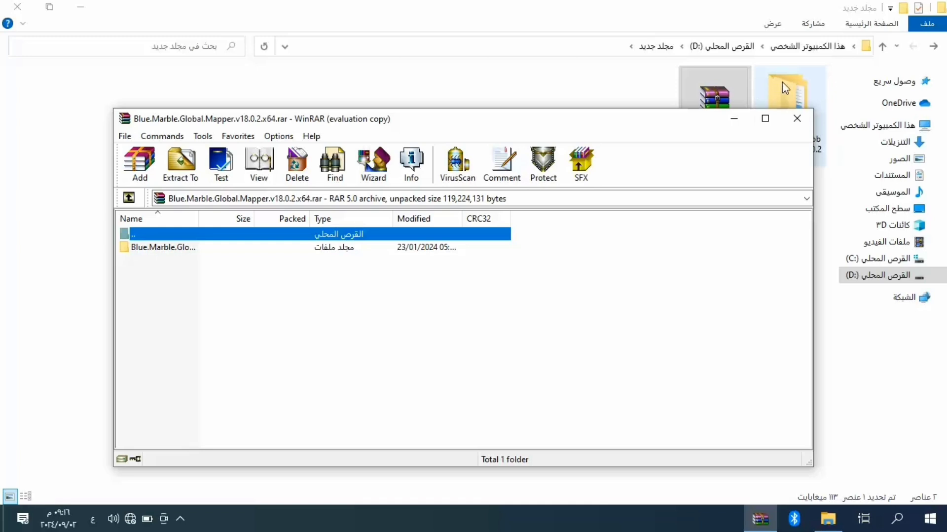
key(Escape)
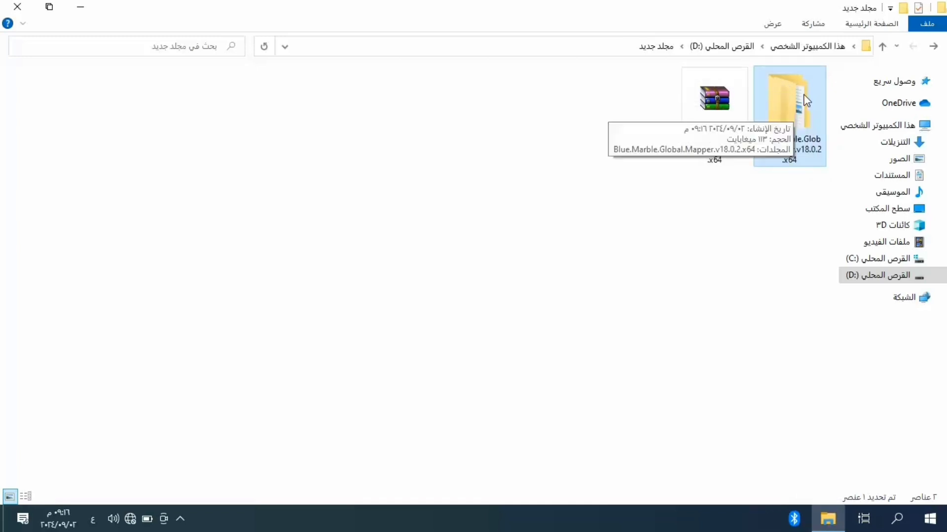
- Launch global_mapper18_setup_64bit from the install folder inside the extracted Blue.Marble.Global.Mapper.v18.0.2.x64 folder
double_click(807, 101)
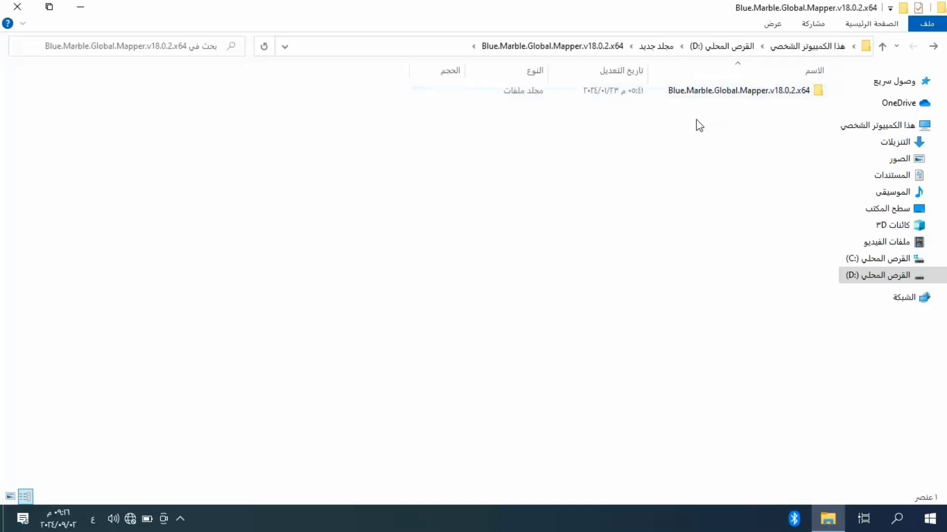
double_click(693, 94)
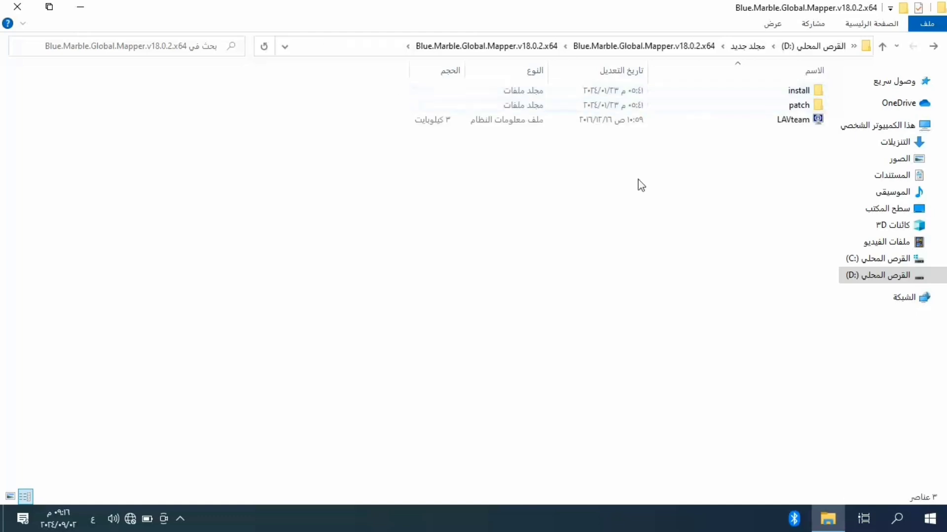
click(637, 94)
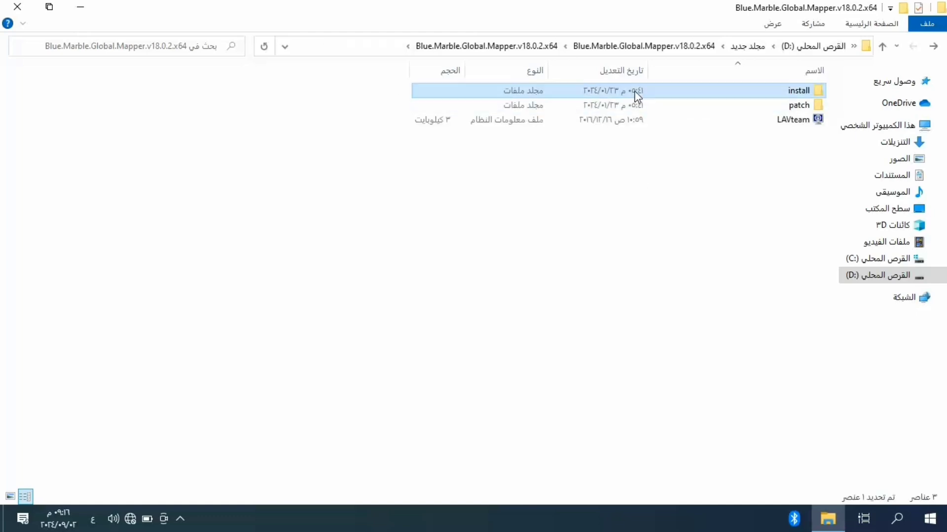
double_click(679, 98)
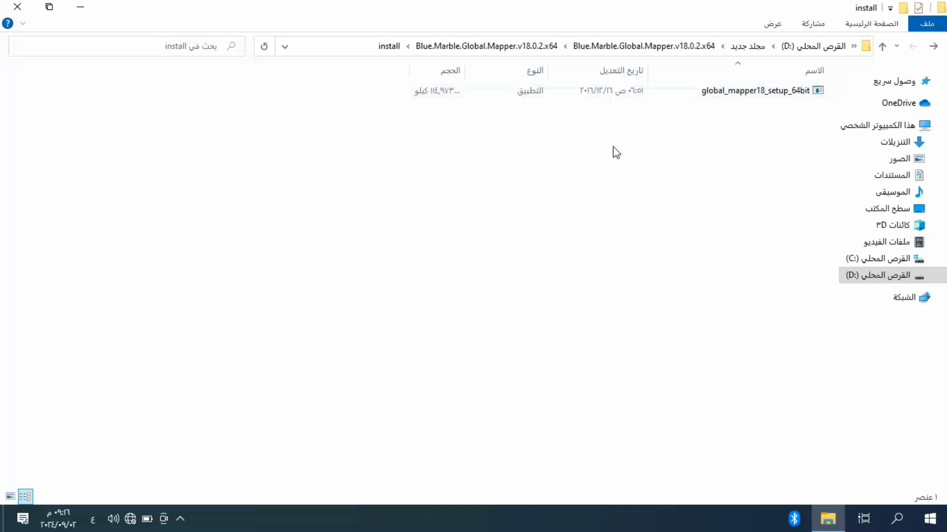
click(544, 95)
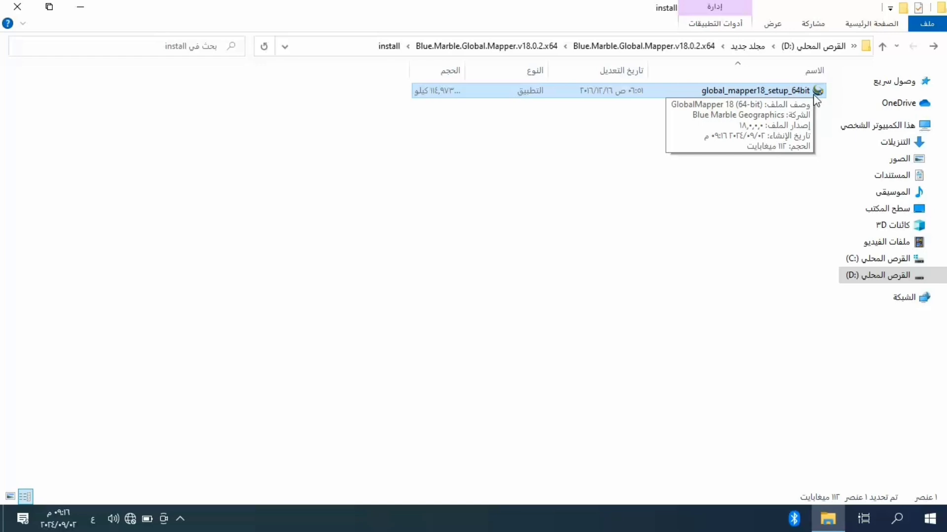
double_click(658, 97)
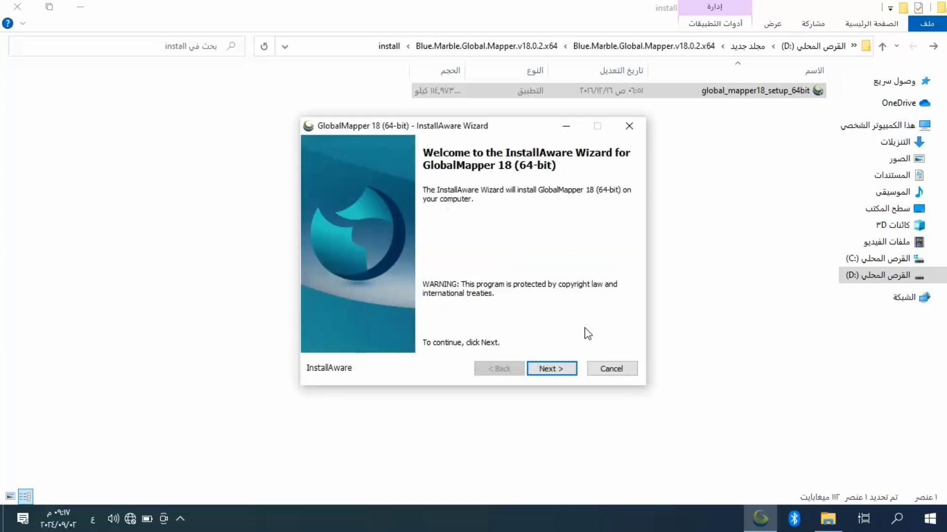
- Accept the license agreement and install GlobalMapper 18 (64-bit) to the default C:\Program Files\GlobalMapper18_64bit folder
click(564, 369)
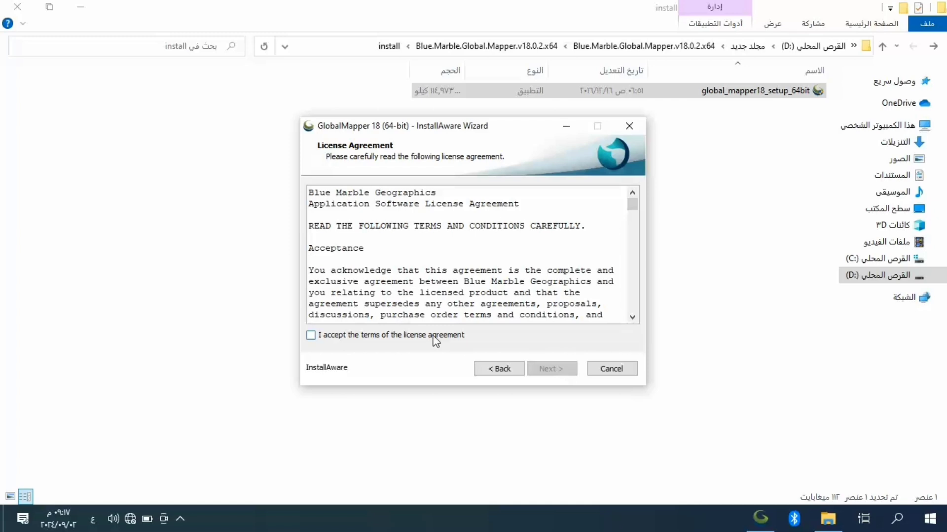
click(311, 335)
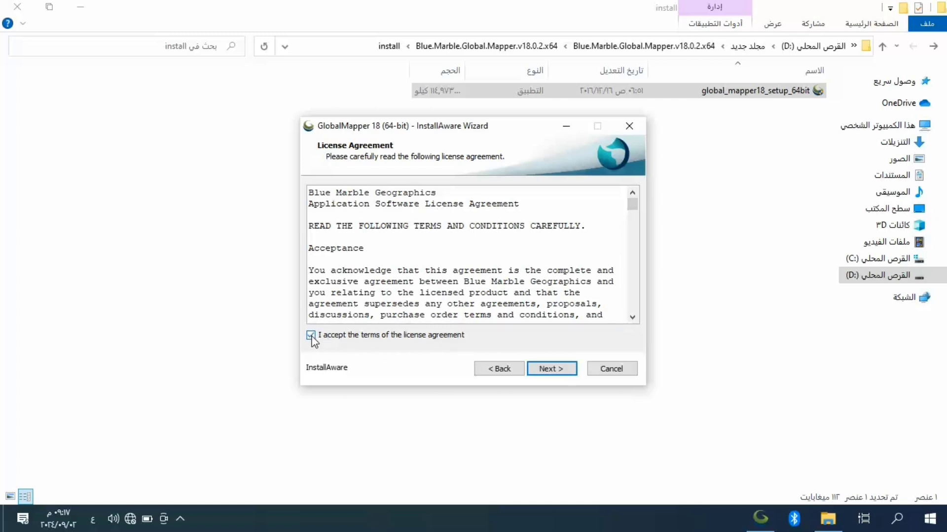
click(546, 373)
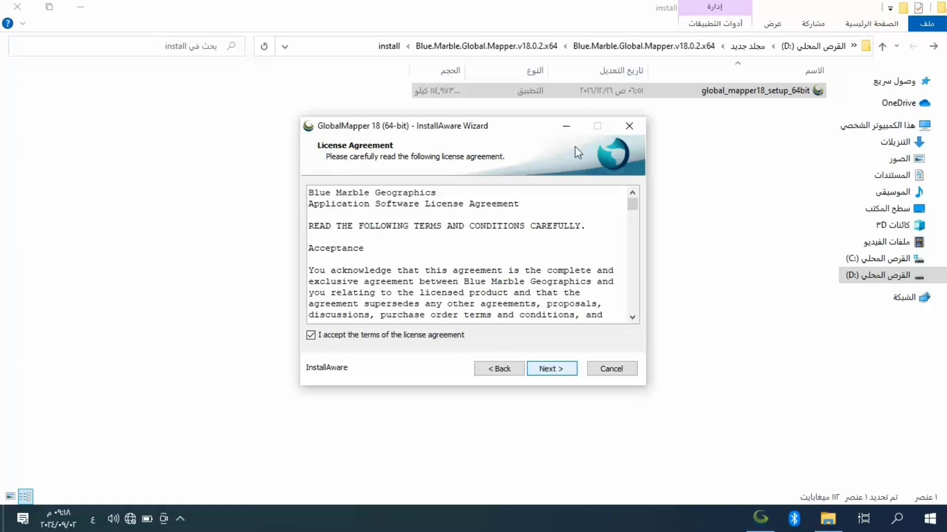
click(550, 369)
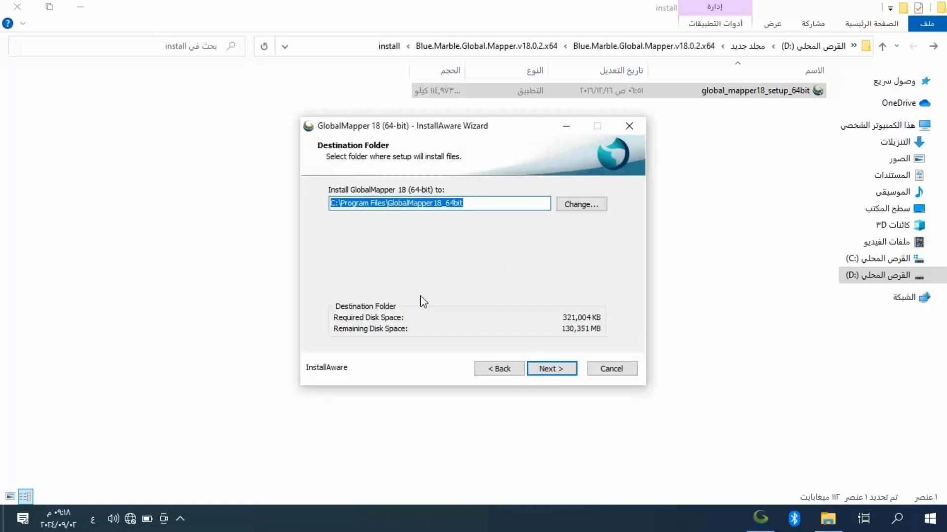
click(550, 369)
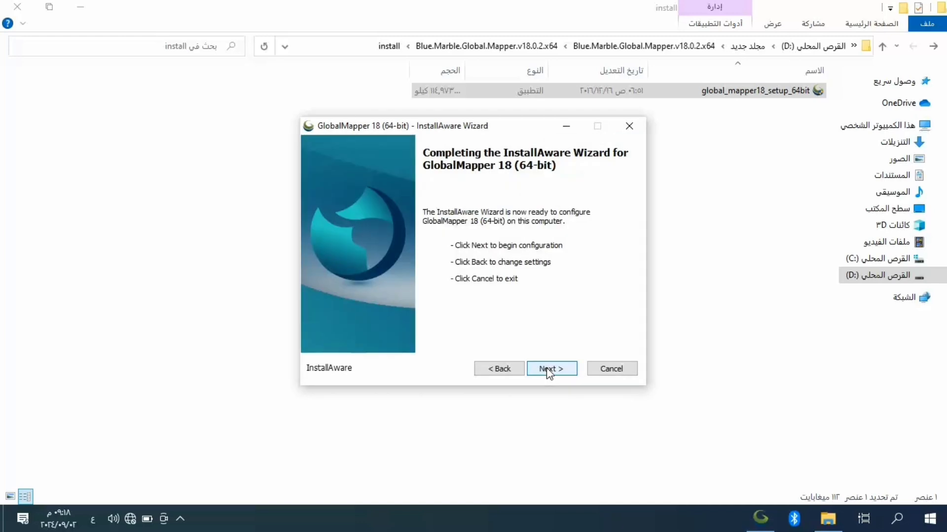
click(549, 368)
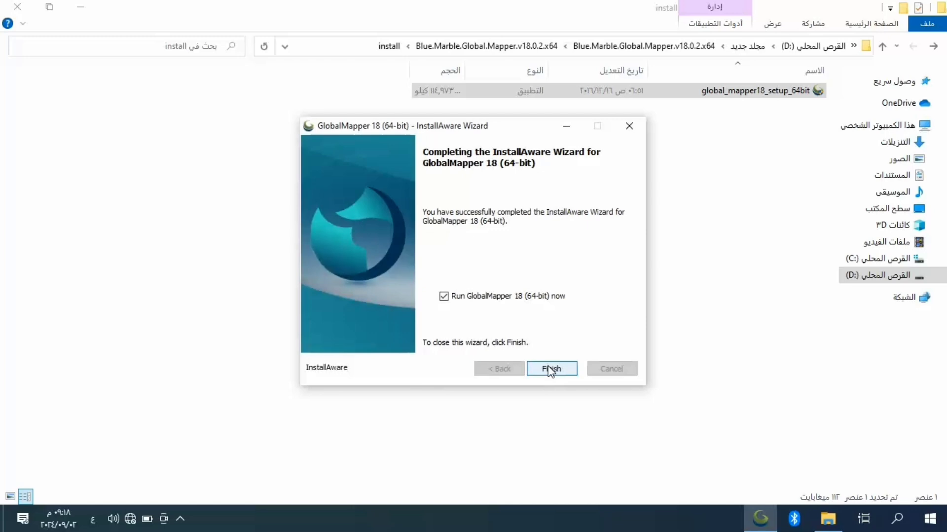
- Finish the installation wizard and bring up the Global Mapper registration window
click(413, 402)
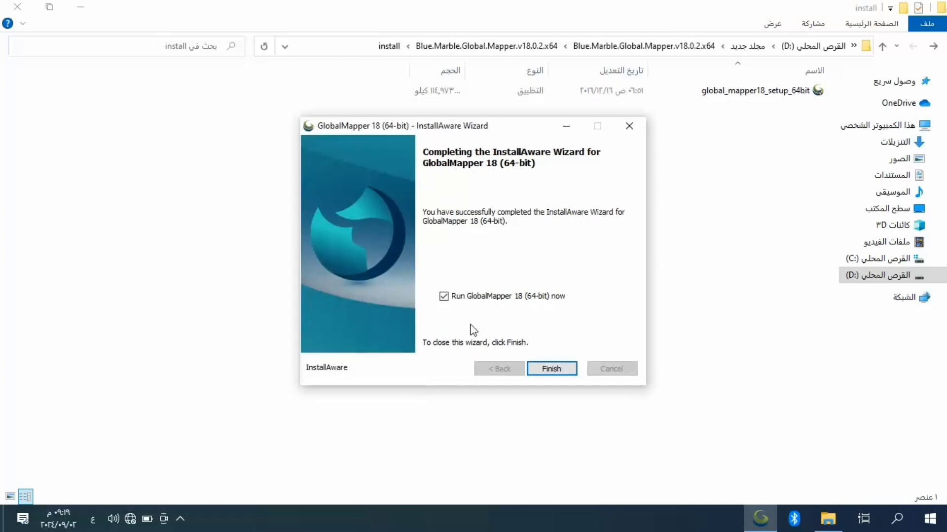
click(444, 296)
click(556, 369)
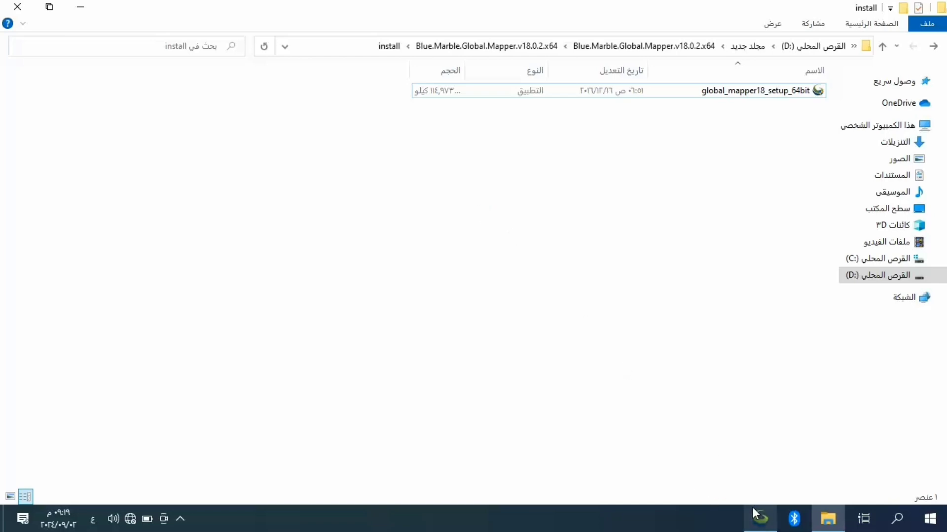
click(759, 518)
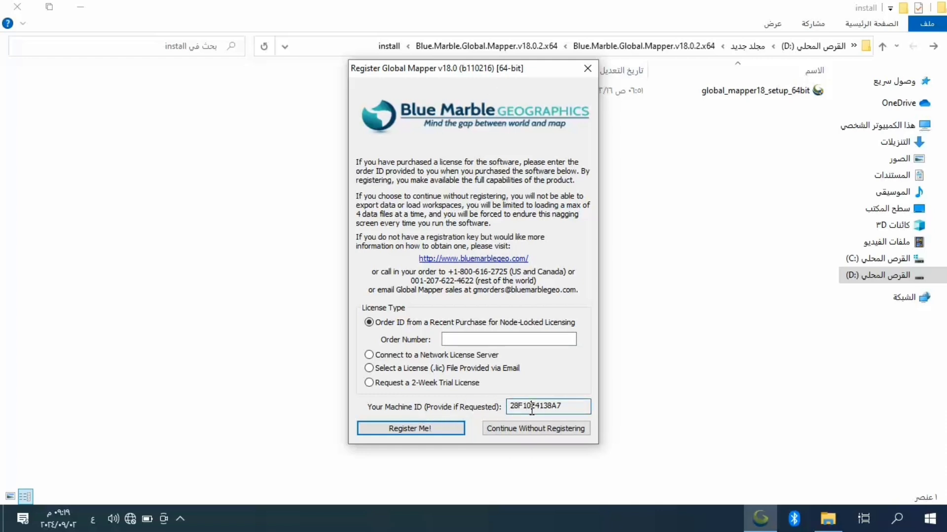
- Copy the machine ID from the Global Mapper registration window
drag(511, 405, 565, 406)
right_click(539, 406)
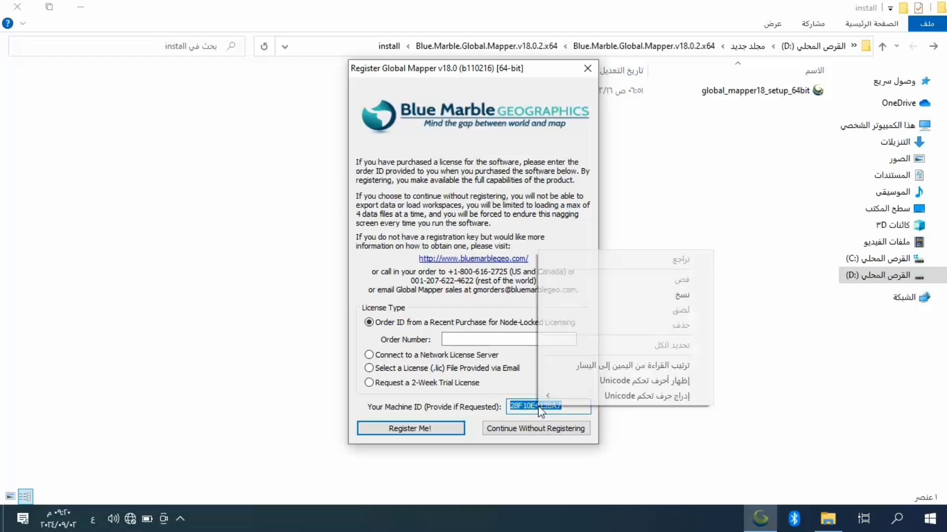
click(656, 302)
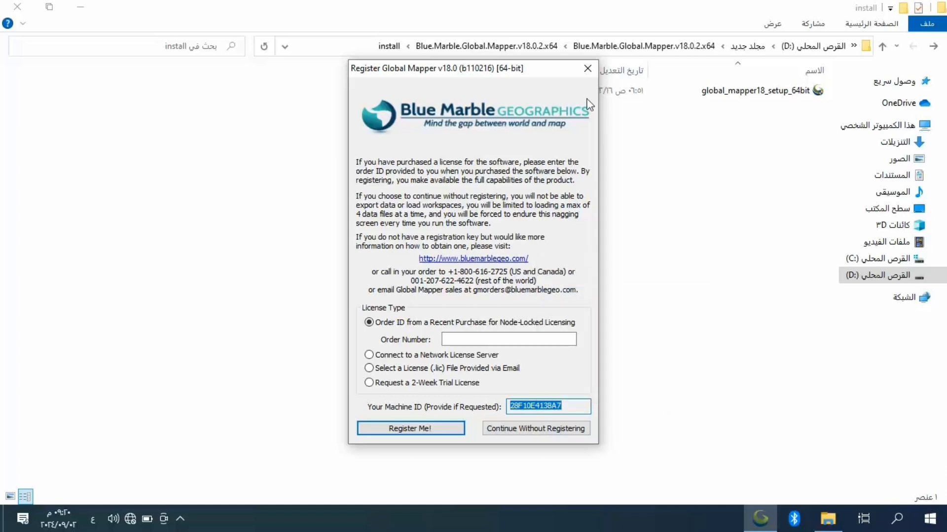
- Dismiss the registration window, confirm continuing without registering, and close Global Mapper
click(587, 69)
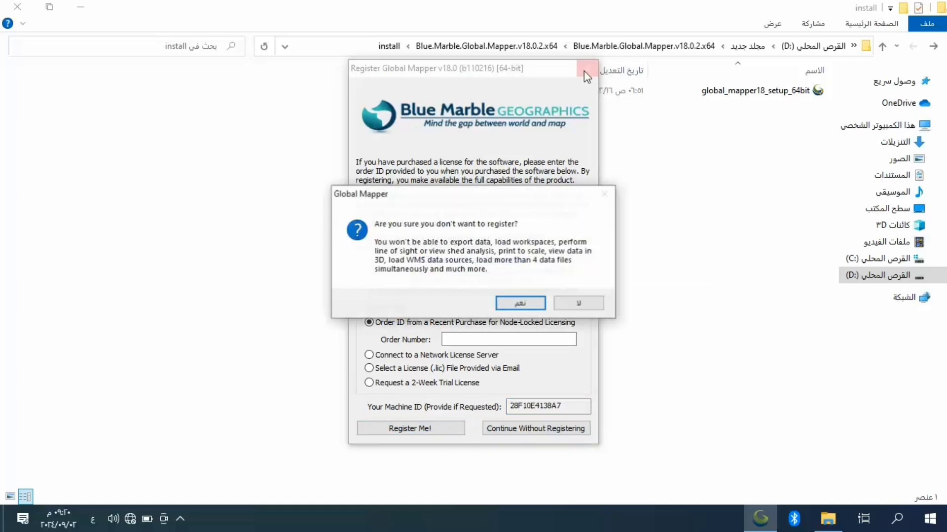
click(510, 306)
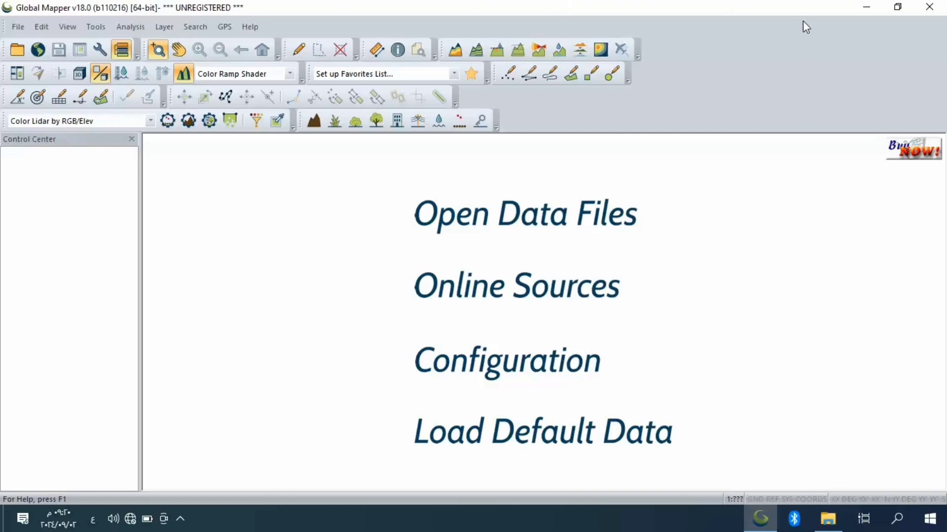
click(934, 9)
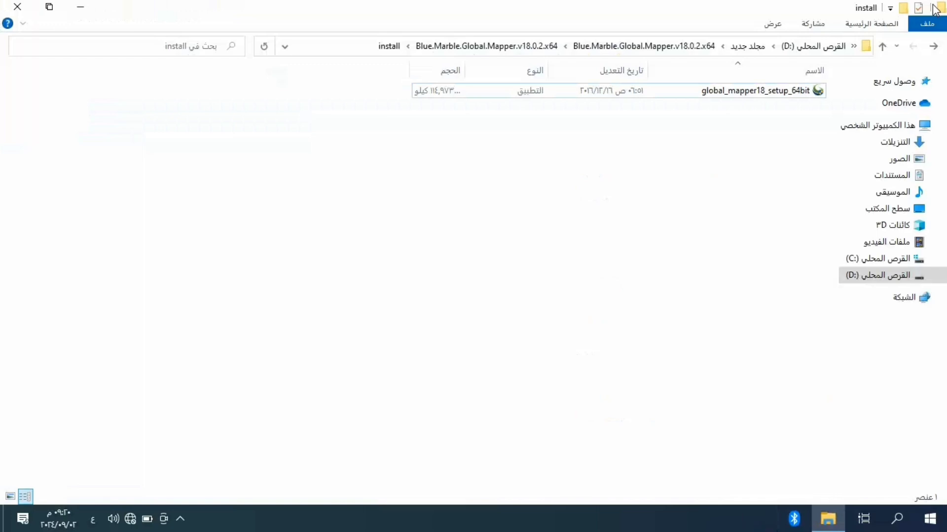
- Go to the package's patch folder and run globalmapper_v18_kg to generate the GlobalMapper.lic file
click(882, 46)
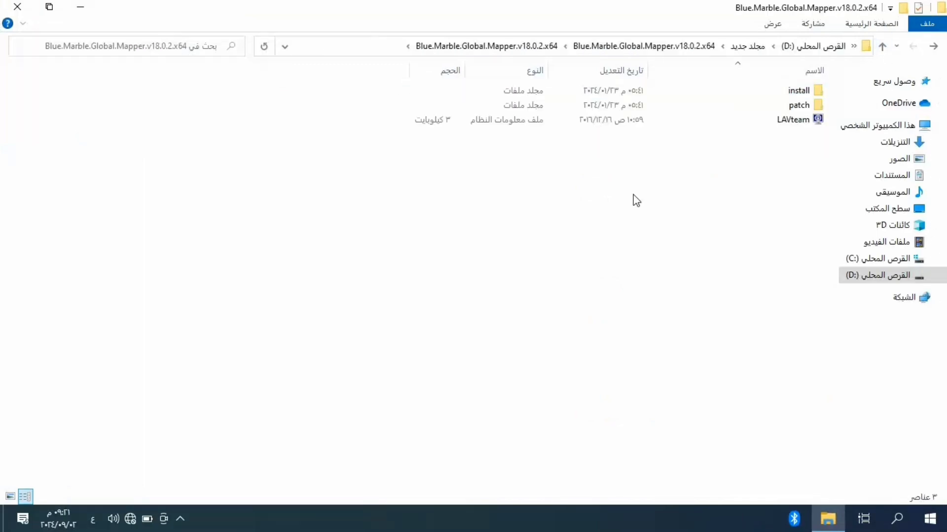
click(711, 106)
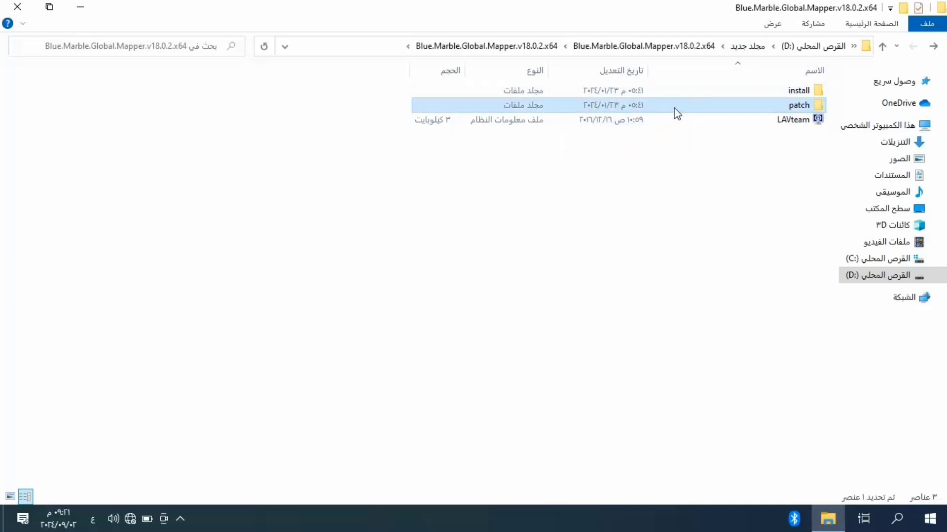
double_click(780, 106)
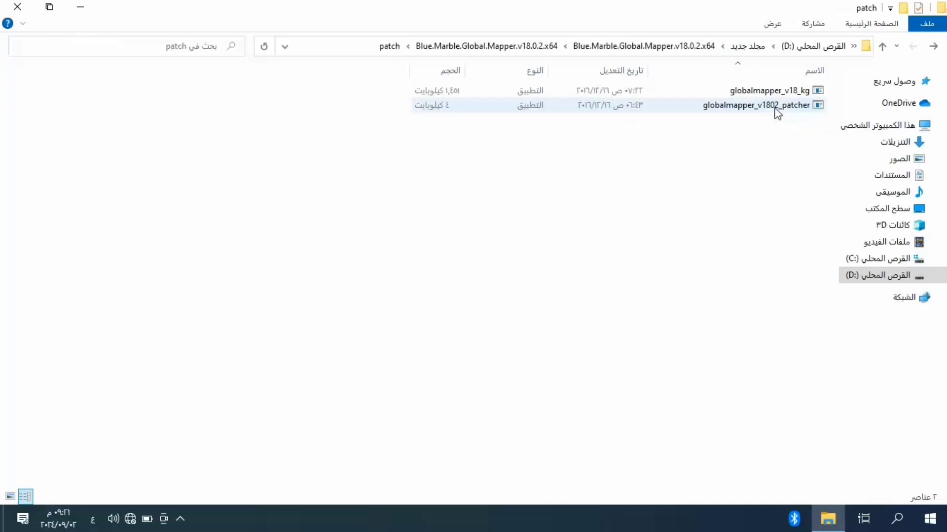
click(658, 101)
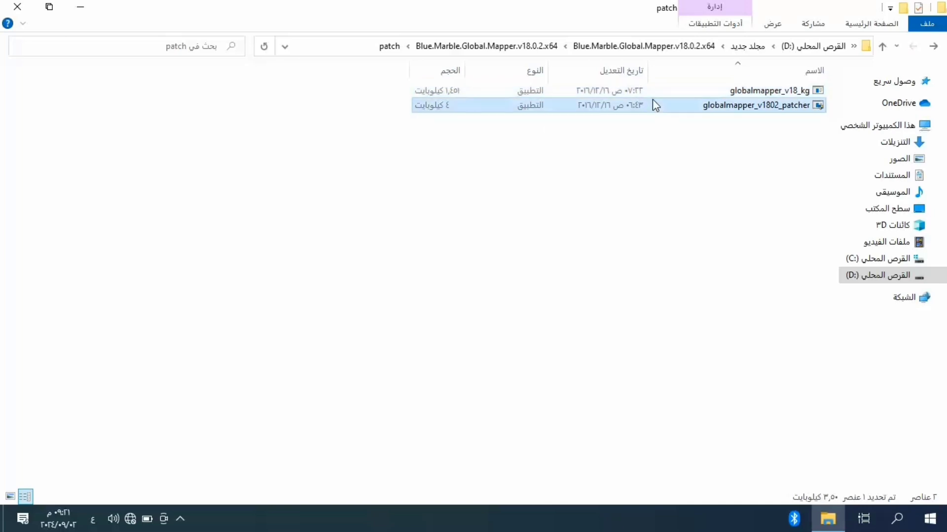
ctrl+click(655, 101)
double_click(630, 95)
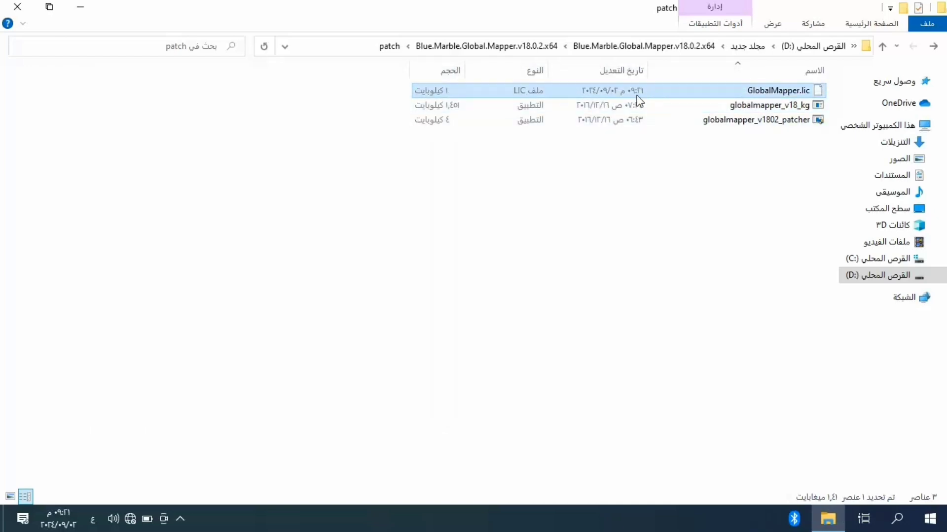
- Open GlobalMapper.lic in Notepad, keeping Notepad as the default app for .lic files
click(637, 95)
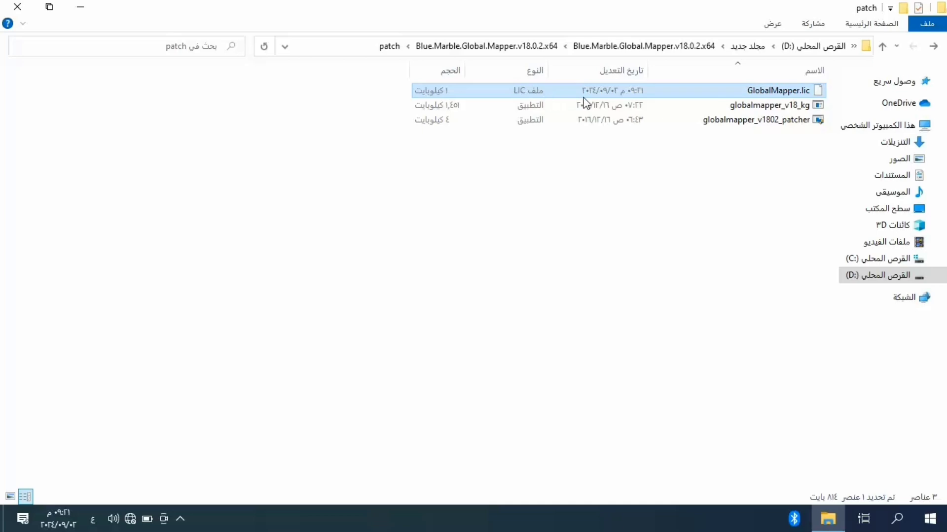
double_click(669, 96)
click(504, 180)
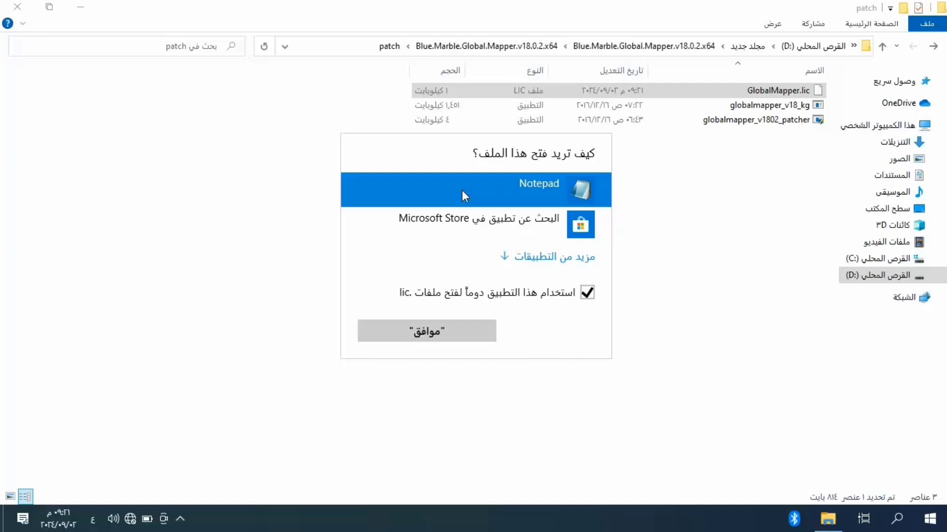
click(553, 256)
click(427, 466)
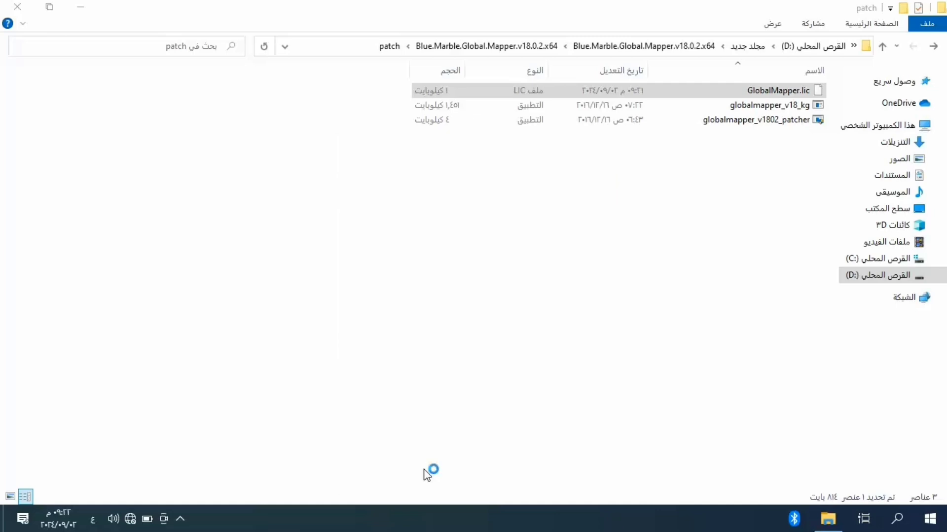
click(833, 102)
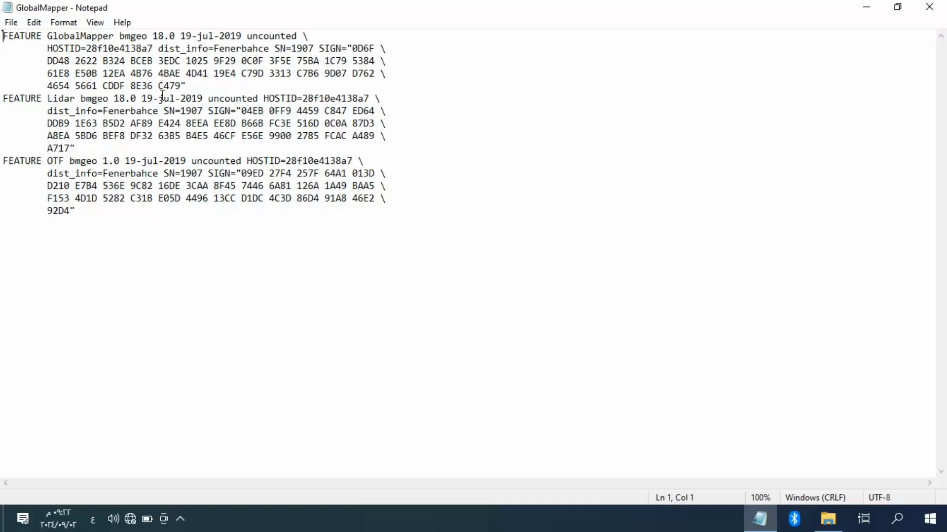
- Replace the HOSTID value in the GlobalMapper, Lidar and OTF feature entries with the copied machine ID
drag(49, 48, 81, 49)
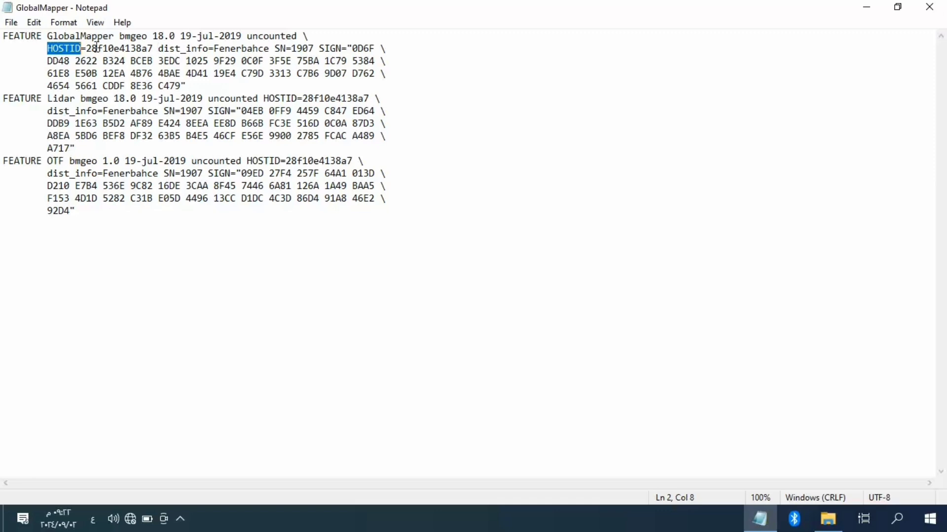
click(96, 47)
drag(86, 47, 155, 48)
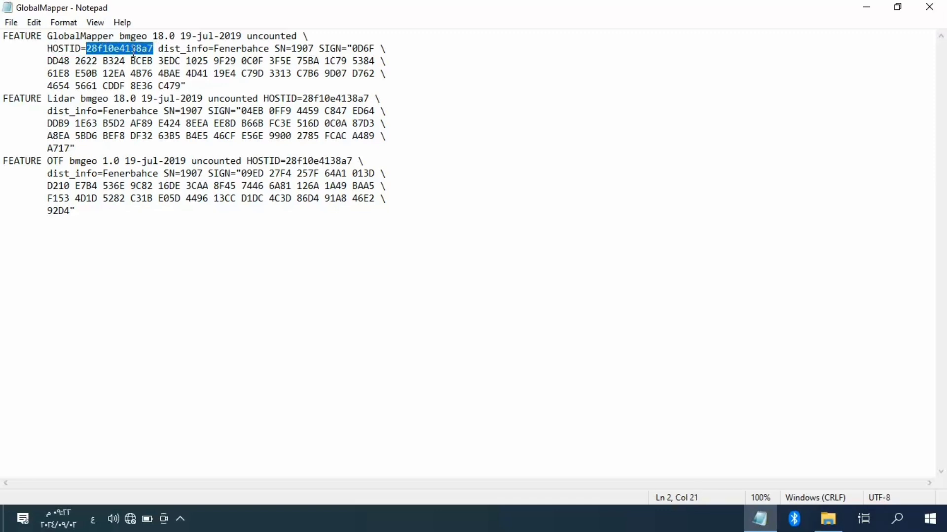
text(28F10E4138A7)
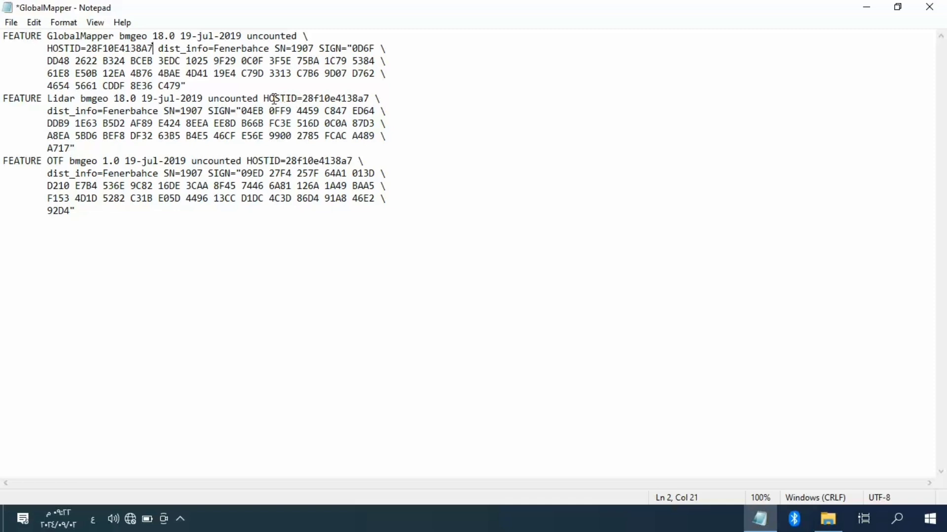
drag(269, 98, 368, 95)
click(302, 99)
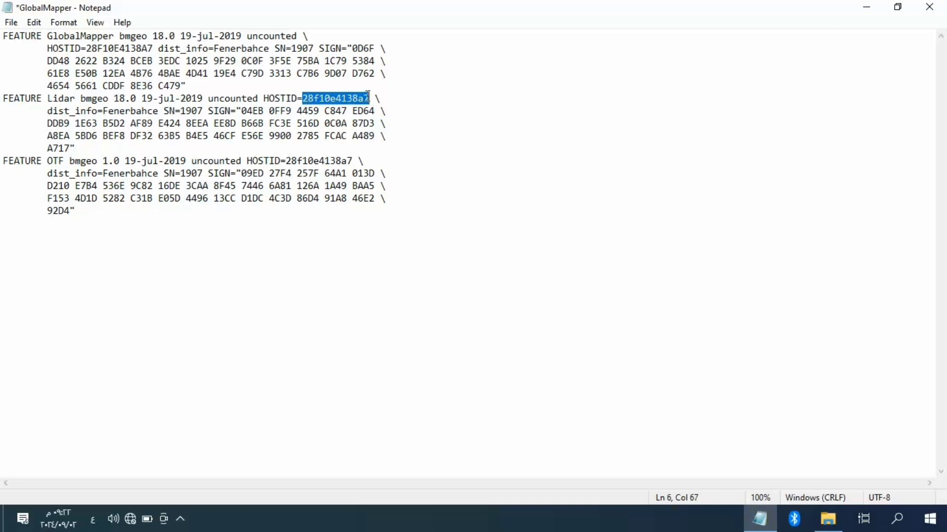
text(28F10E4138A7)
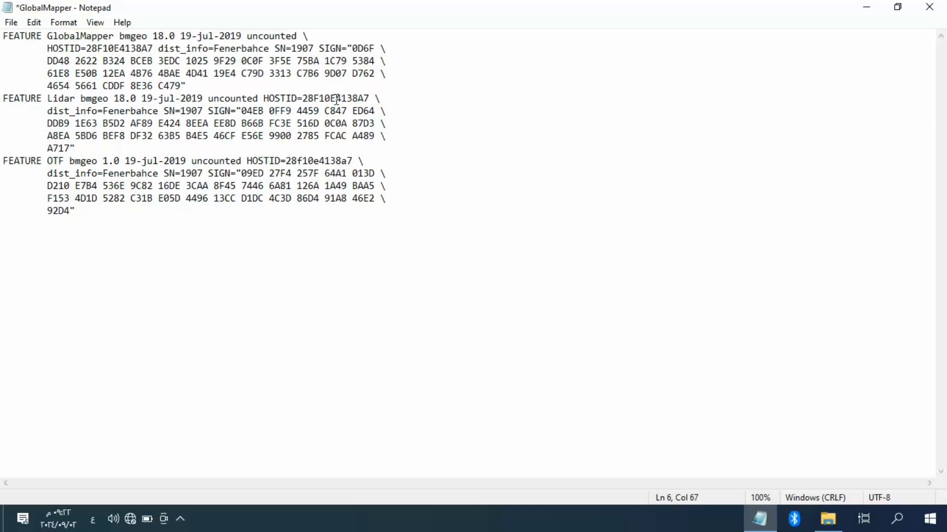
drag(248, 161, 351, 161)
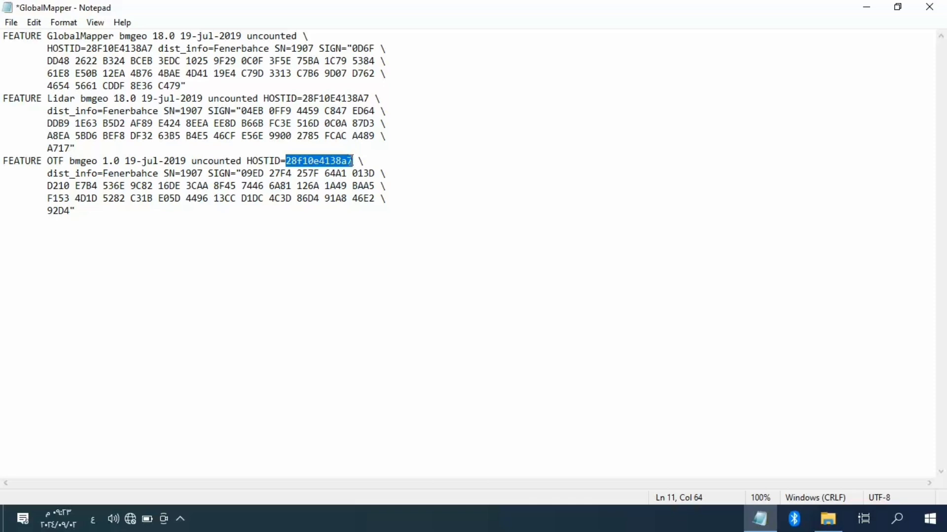
text(28F10E4138A7)
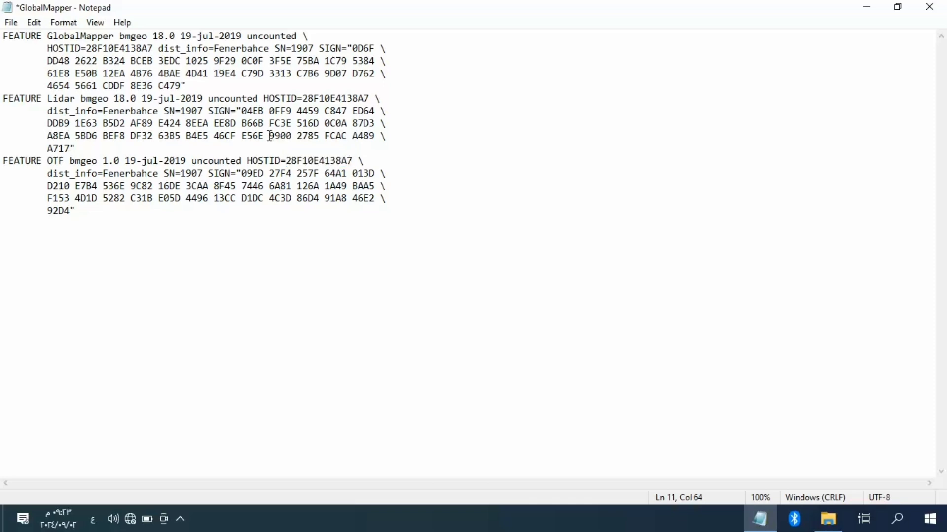
- Set the year of the date to 2027 in all three feature entries, then save and close the license file
click(223, 36)
drag(220, 36, 242, 36)
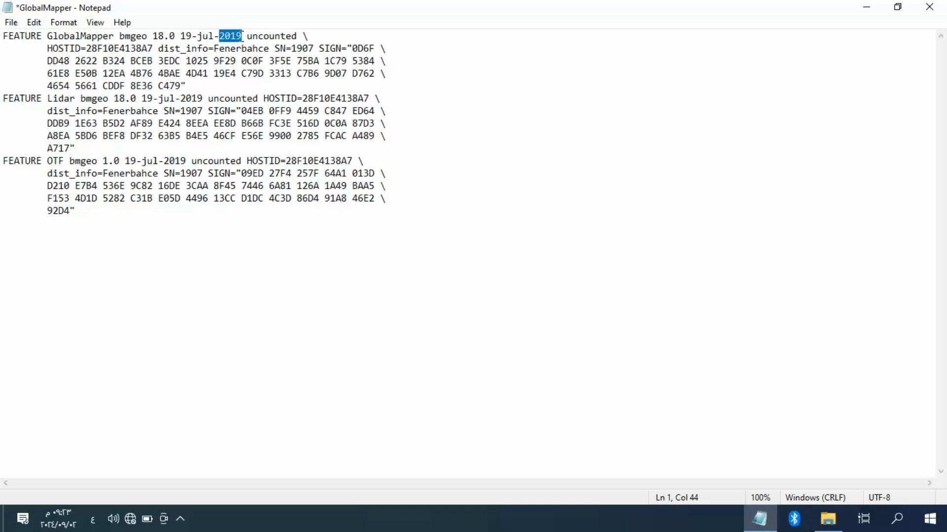
text(2027)
drag(179, 98, 208, 98)
text(2027)
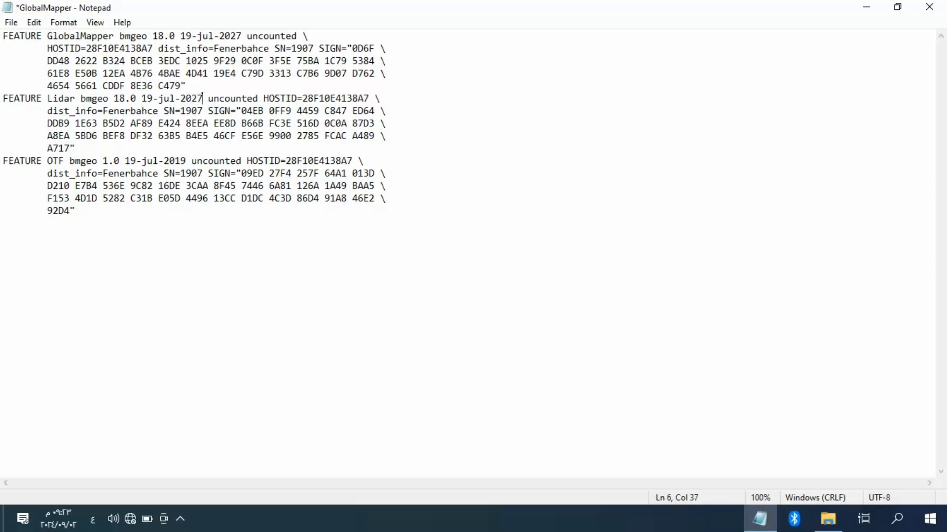
drag(164, 161, 187, 160)
text(2027)
click(929, 14)
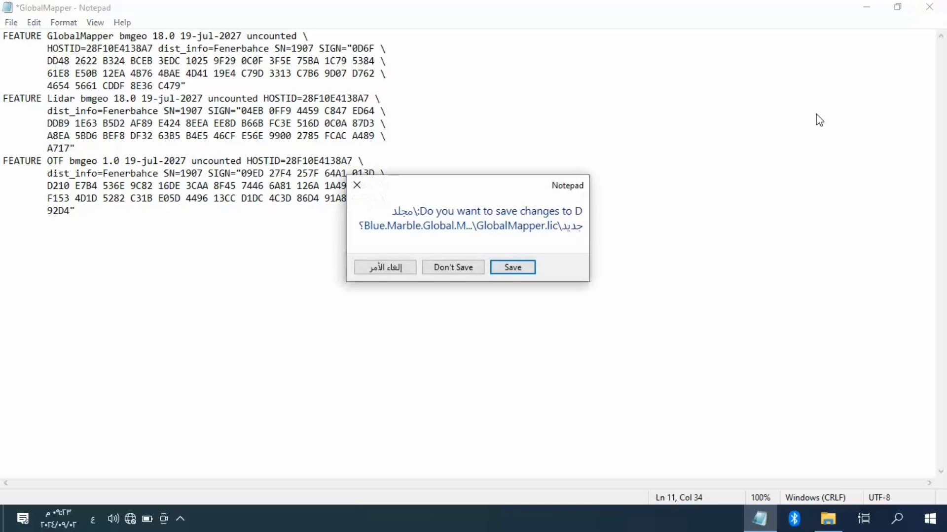
click(511, 267)
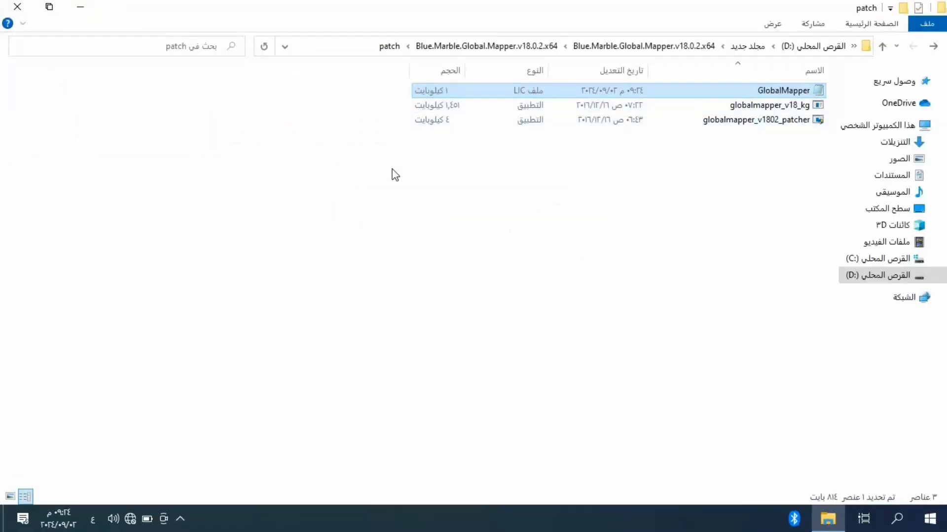
- Copy GlobalMapper.lic, globalmapper_v18_kg and globalmapper_v1802_patcher from the patch folder
drag(394, 175, 459, 93)
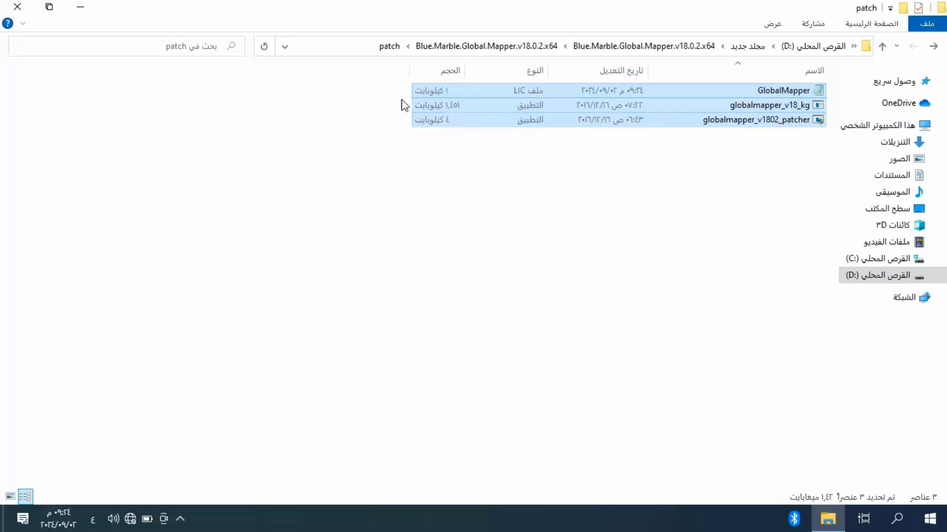
right_click(432, 105)
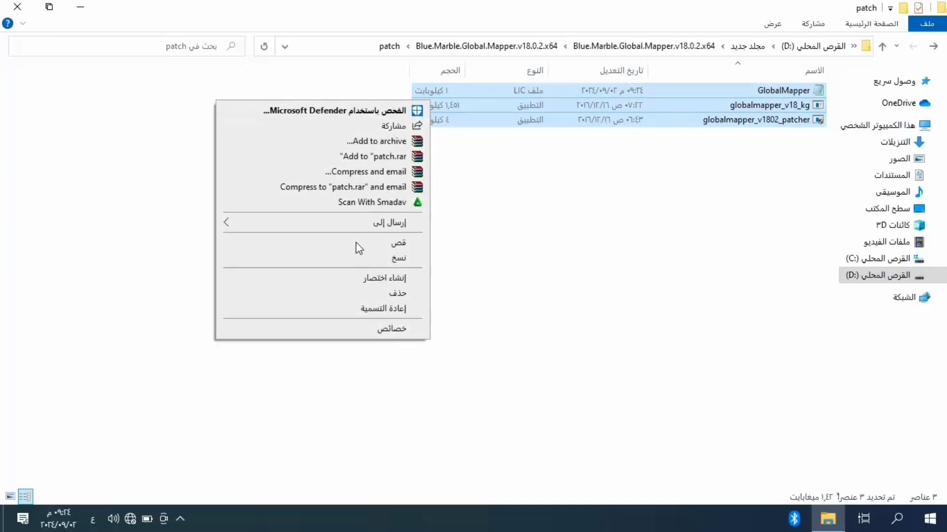
click(386, 262)
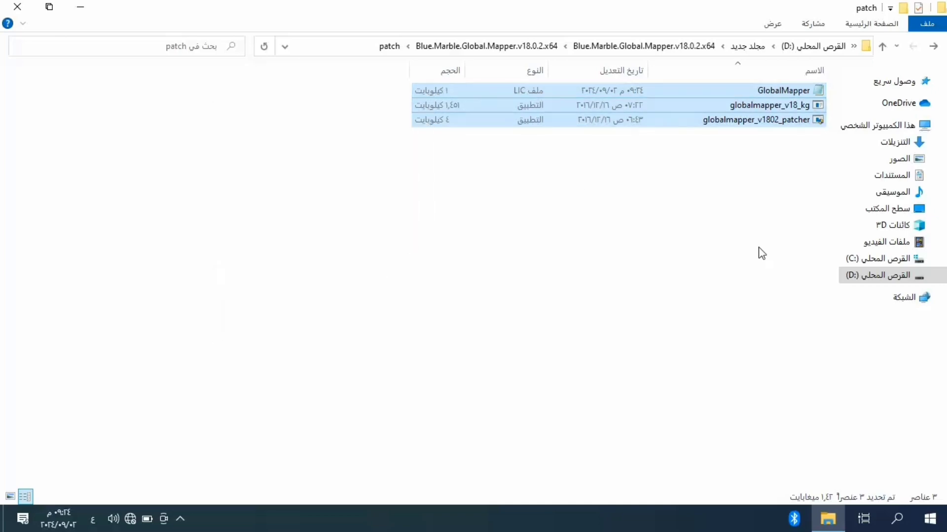
- Go to the GlobalMapper18_64bit installation folder inside Program Files on drive C
click(894, 128)
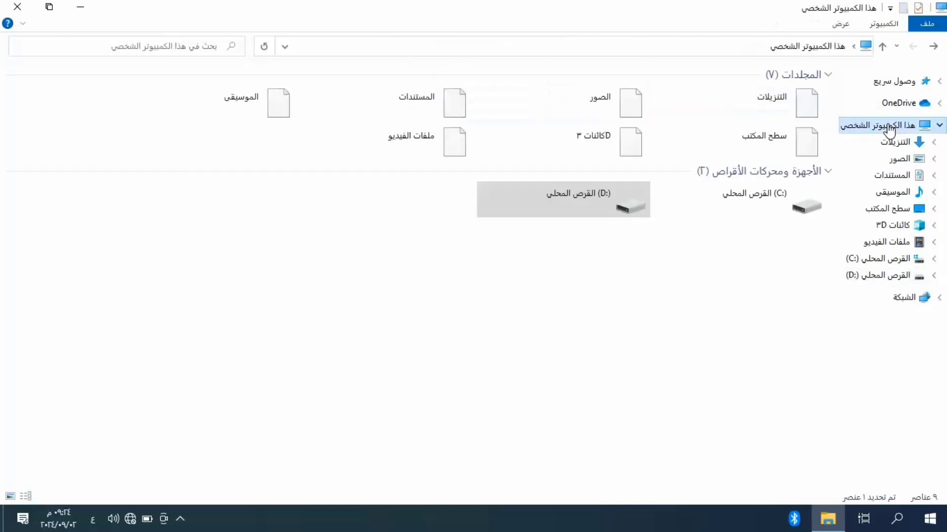
click(732, 194)
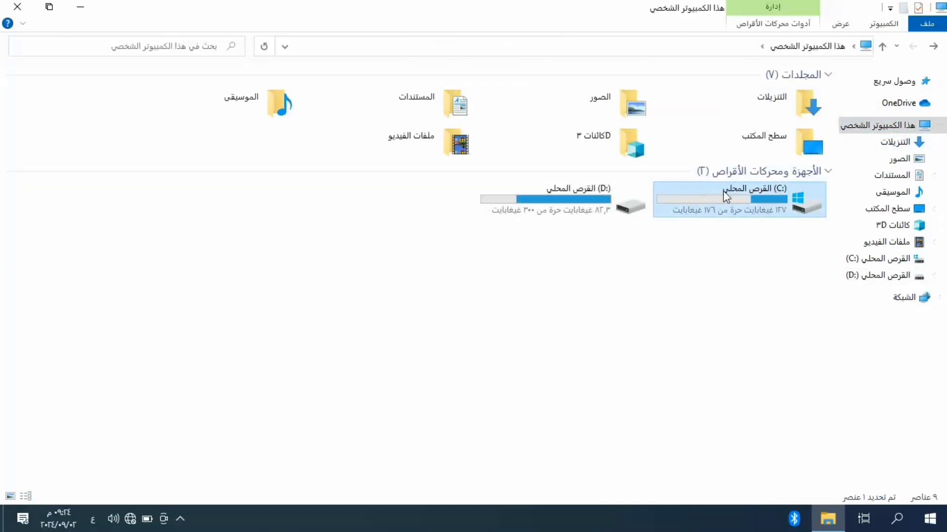
double_click(726, 196)
key(alt+Left)
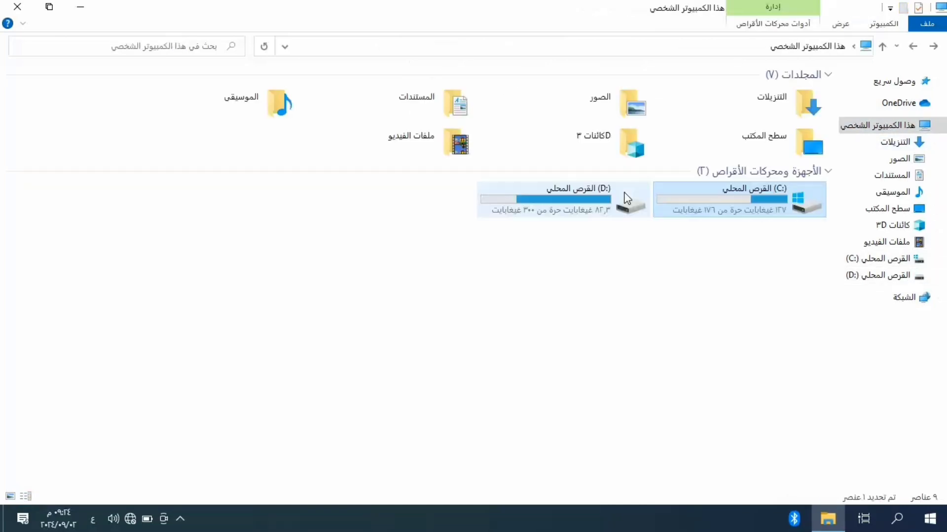
click(708, 278)
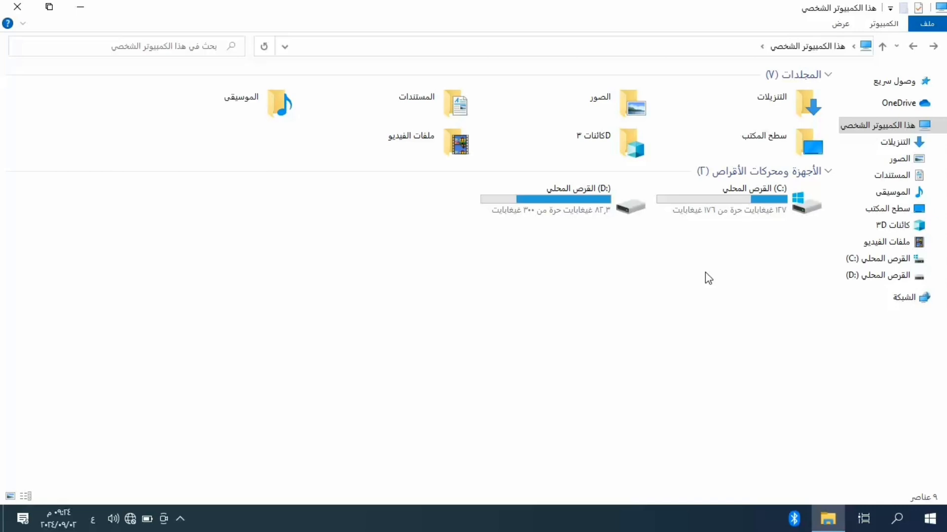
click(746, 204)
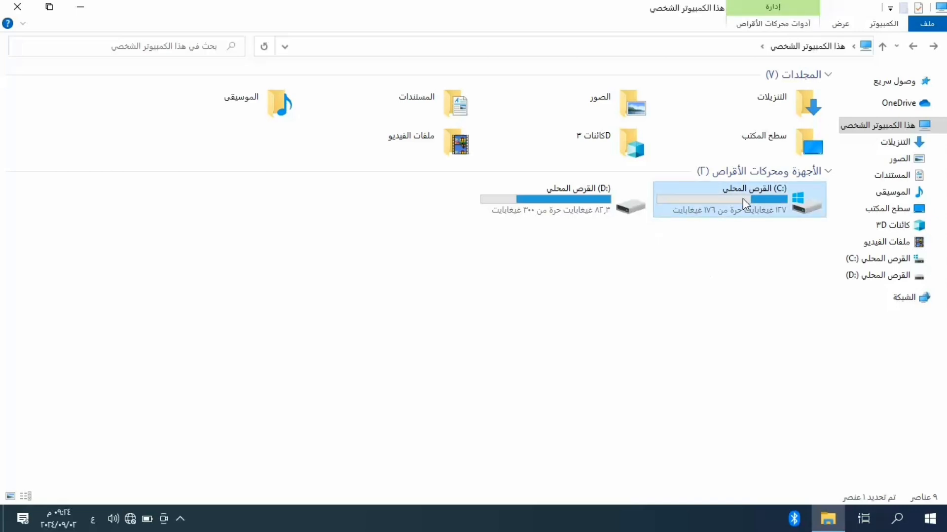
double_click(745, 204)
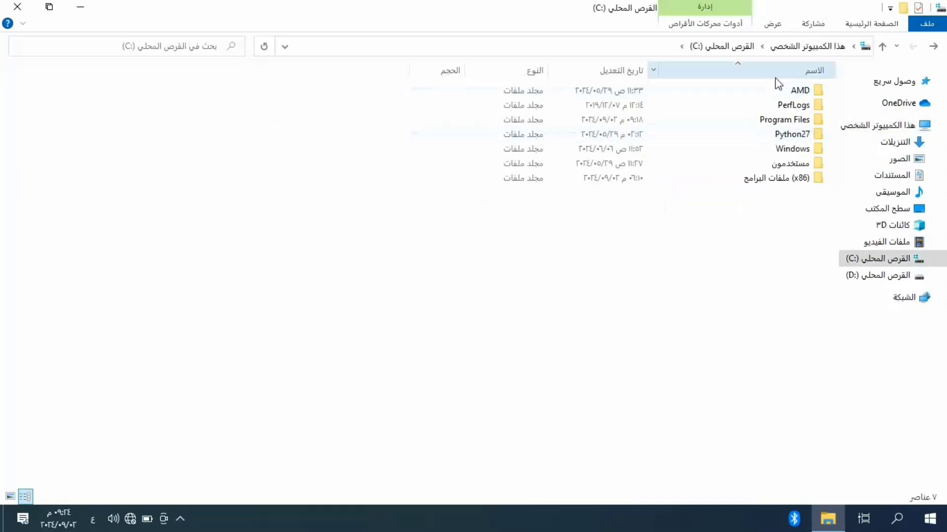
double_click(702, 123)
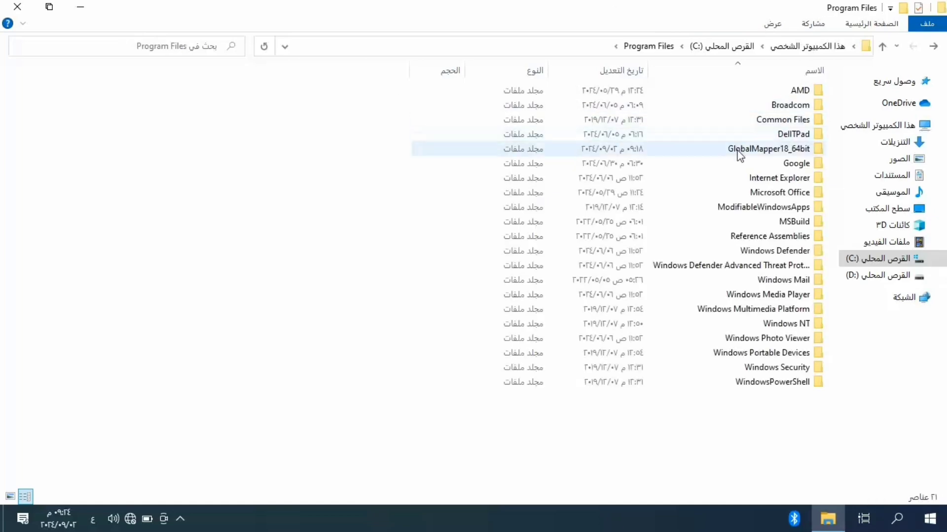
click(713, 151)
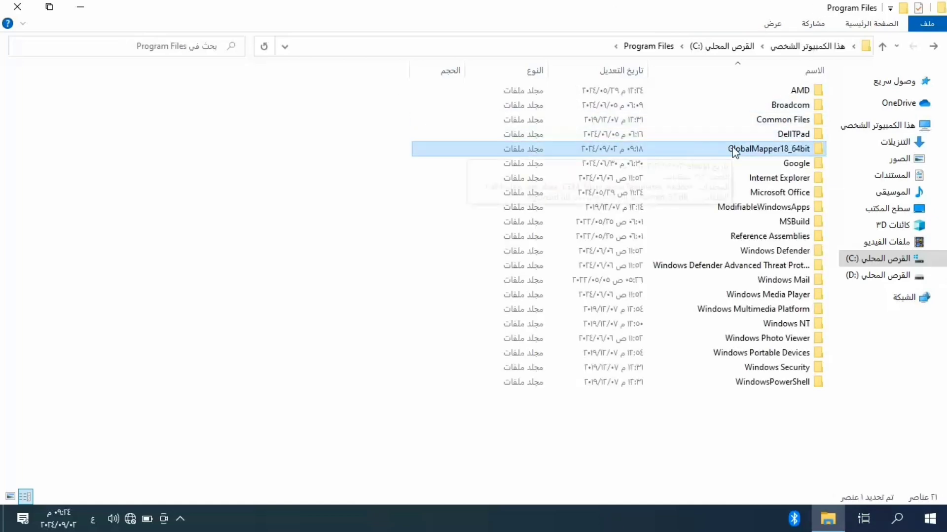
double_click(684, 151)
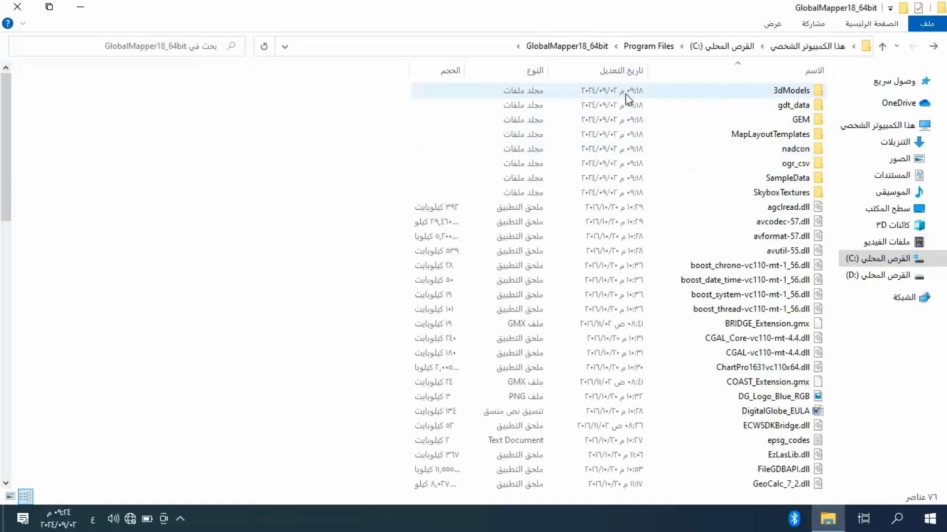
- Paste the three copied files into the GlobalMapper18_64bit folder, granting administrator permission for the copy
right_click(289, 154)
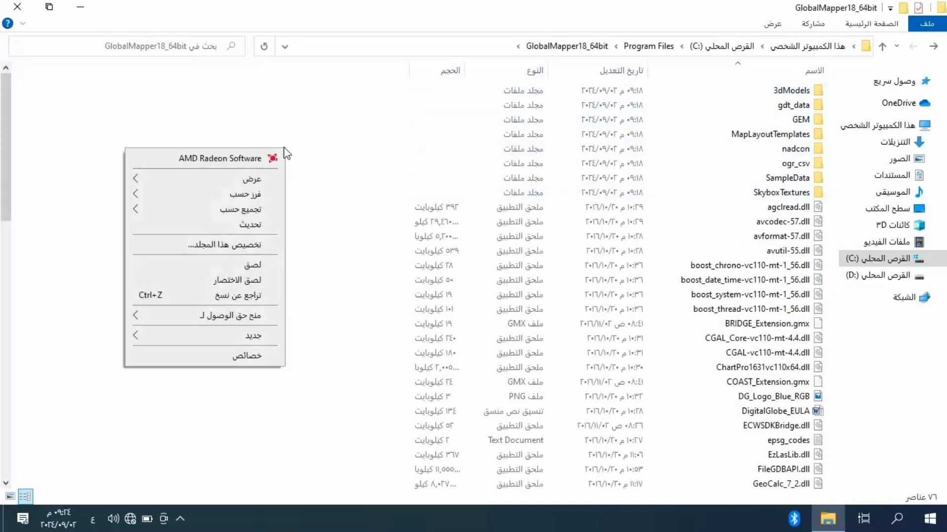
click(237, 266)
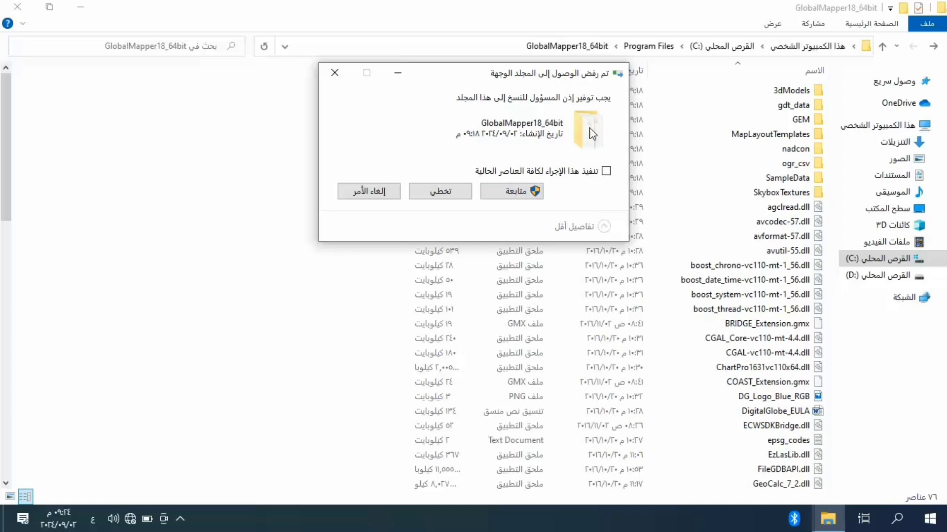
click(511, 192)
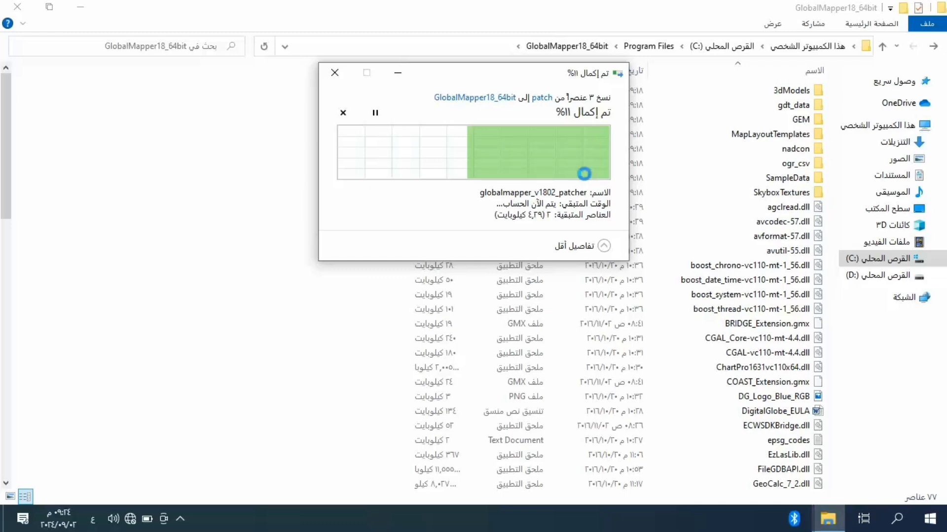
click(501, 196)
click(511, 192)
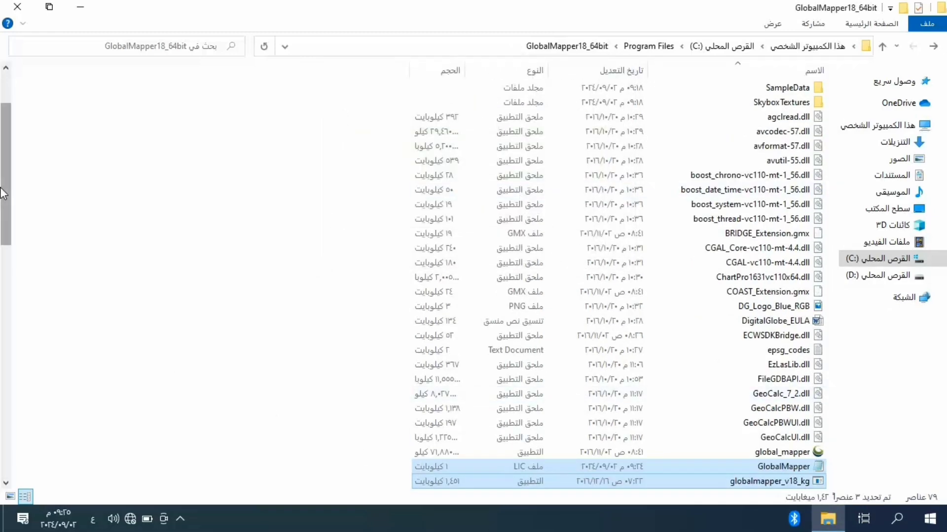
- Run globalmapper_v1802_patcher from the GlobalMapper18_64bit folder and close its console window
scroll(513, 281, down, 2)
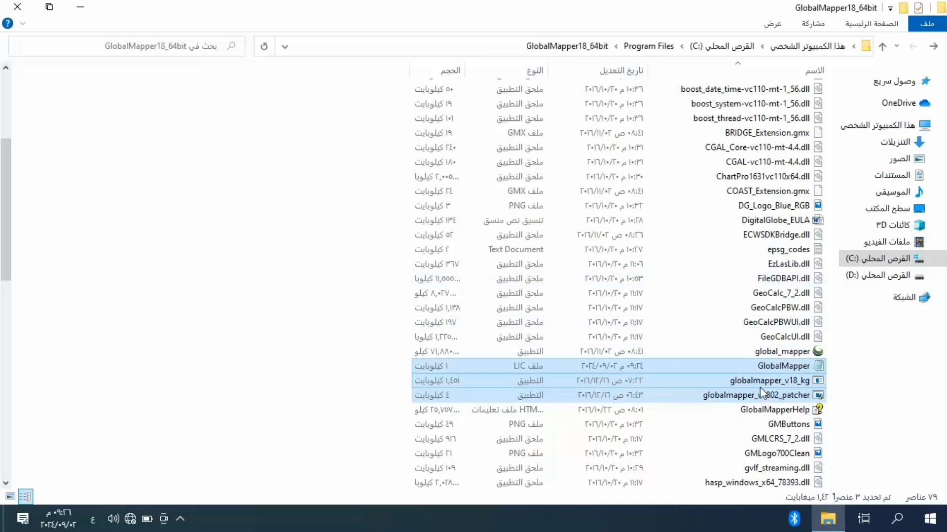
double_click(708, 400)
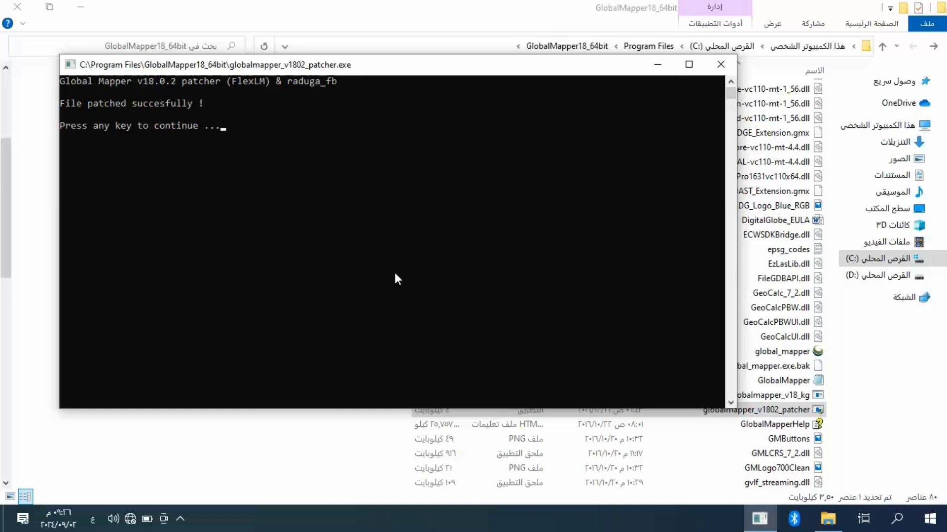
key(Return)
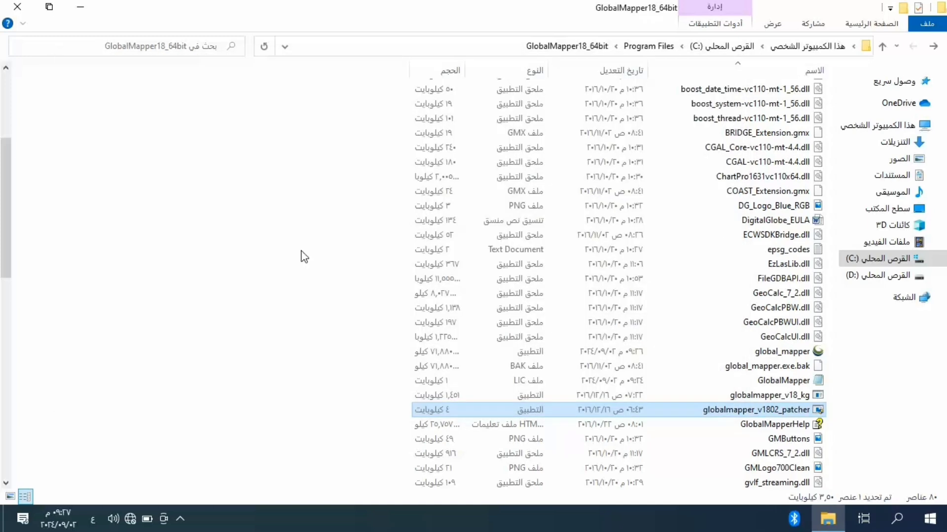
- Refresh the file listing of the GlobalMapper18_64bit folder
right_click(285, 240)
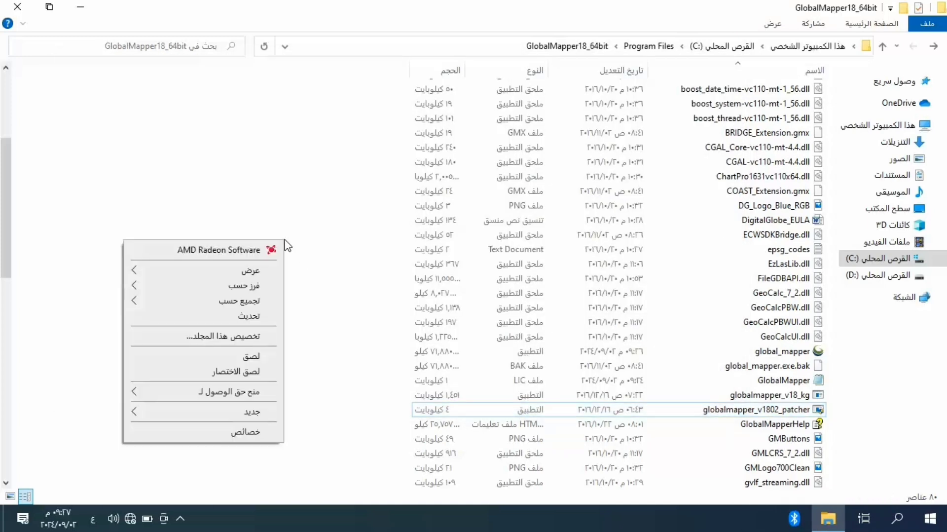
click(232, 318)
right_click(218, 321)
click(179, 200)
right_click(179, 200)
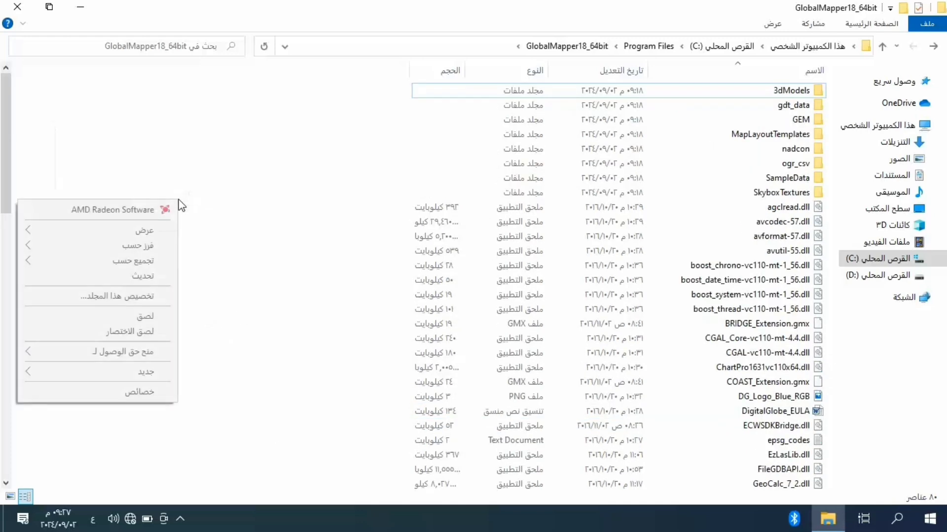
click(140, 275)
- Launch the global_mapper application from the GlobalMapper18_64bit folder
drag(4, 161, 4, 226)
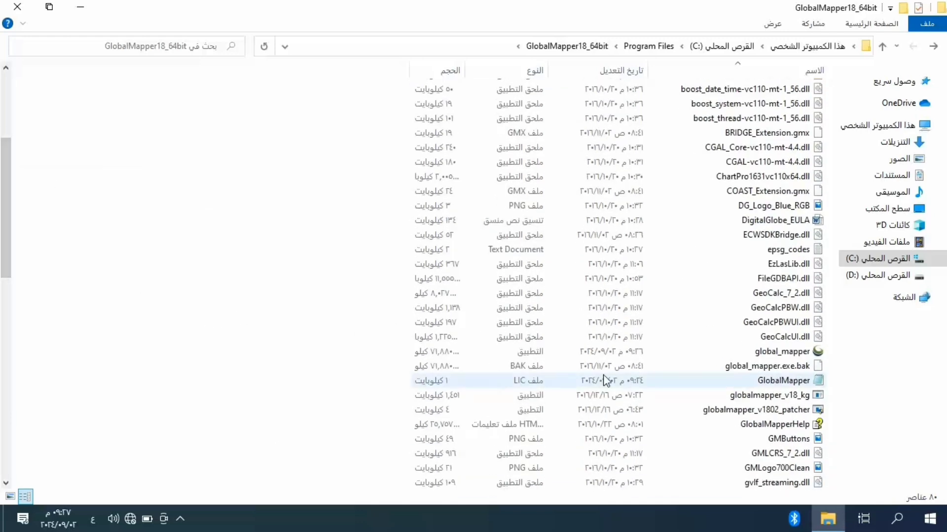
right_click(594, 356)
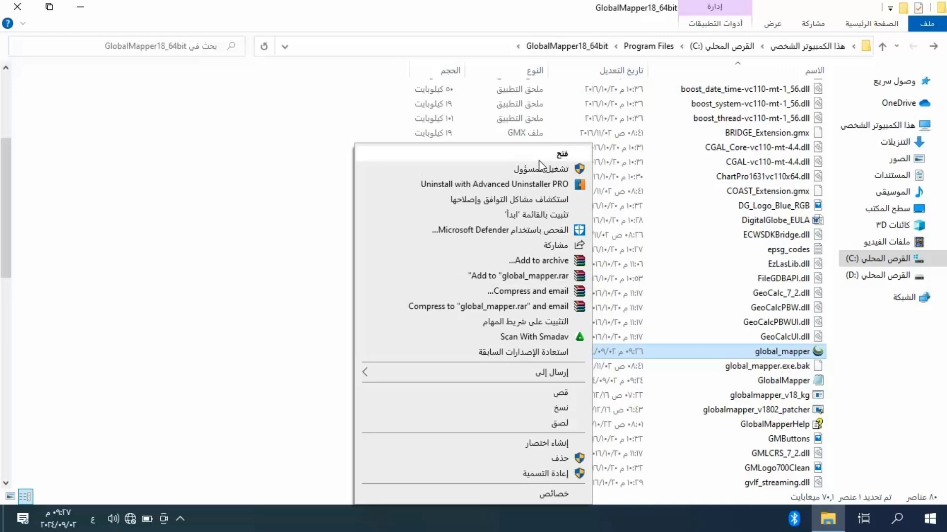
click(512, 156)
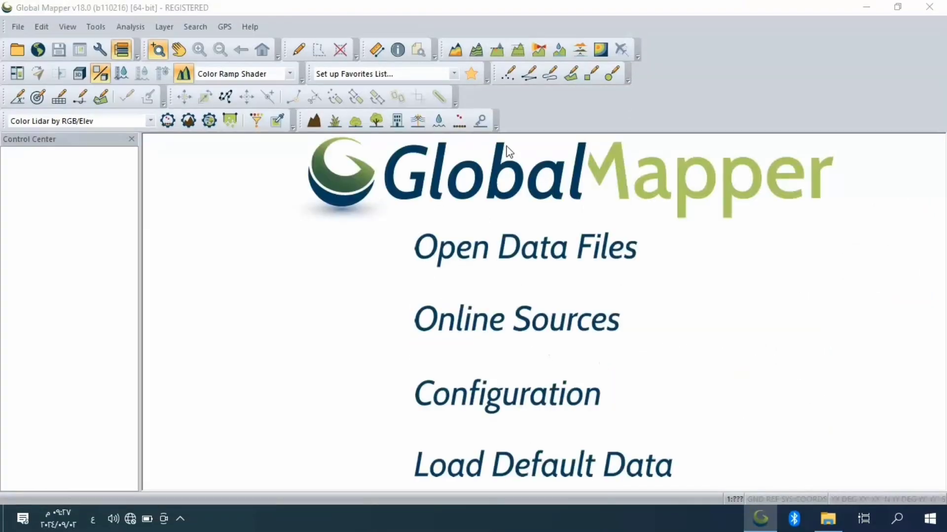